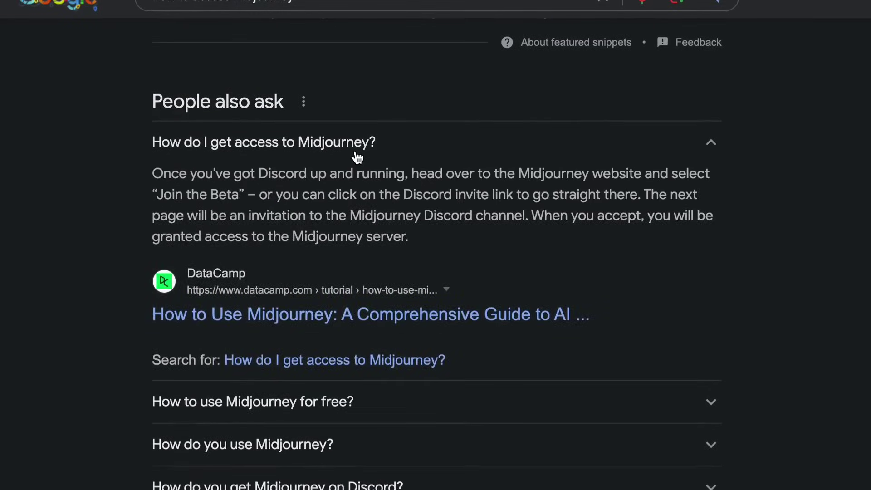
{"action": "scroll", "coordinate": [715, 286], "scroll_direction": "down", "scroll_amount": 2}
{"action": "scroll", "coordinate": [715, 286], "scroll_direction": "down", "scroll_amount": 2}
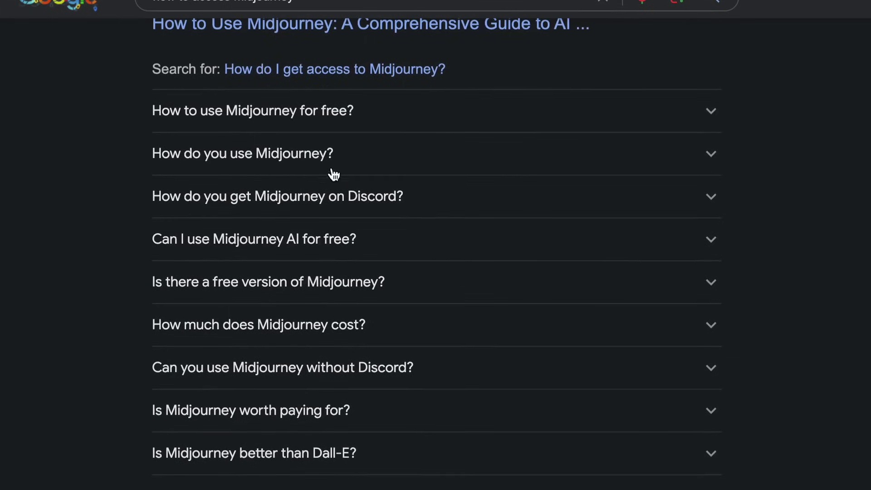
Expand the 'How do you get Midjourney on Discord?' and 'Can you use Midjourney without Discord?' answers
{"action": "left_click", "coordinate": [613, 200]}
{"action": "scroll", "coordinate": [829, 315], "scroll_direction": "down", "scroll_amount": 1}
{"action": "scroll", "coordinate": [830, 315], "scroll_direction": "down", "scroll_amount": 1}
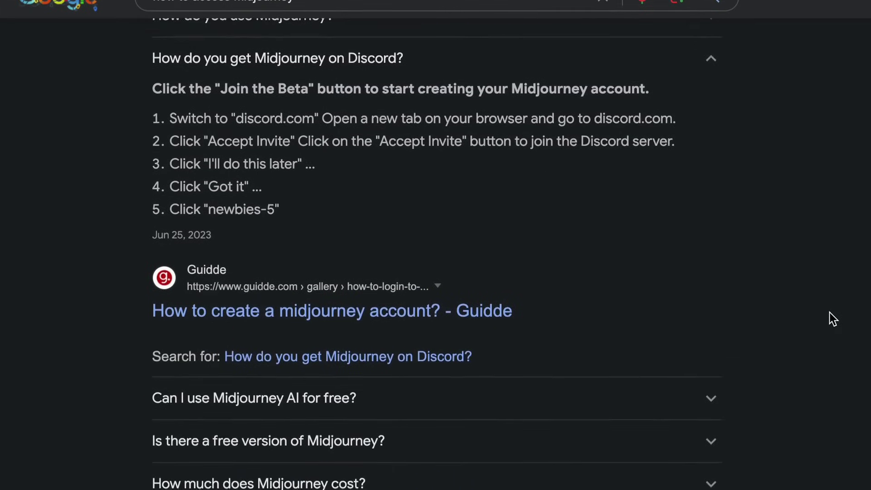
{"action": "scroll", "coordinate": [830, 314], "scroll_direction": "down", "scroll_amount": 1}
{"action": "scroll", "coordinate": [831, 317], "scroll_direction": "down", "scroll_amount": 1}
{"action": "left_click", "coordinate": [340, 375]}
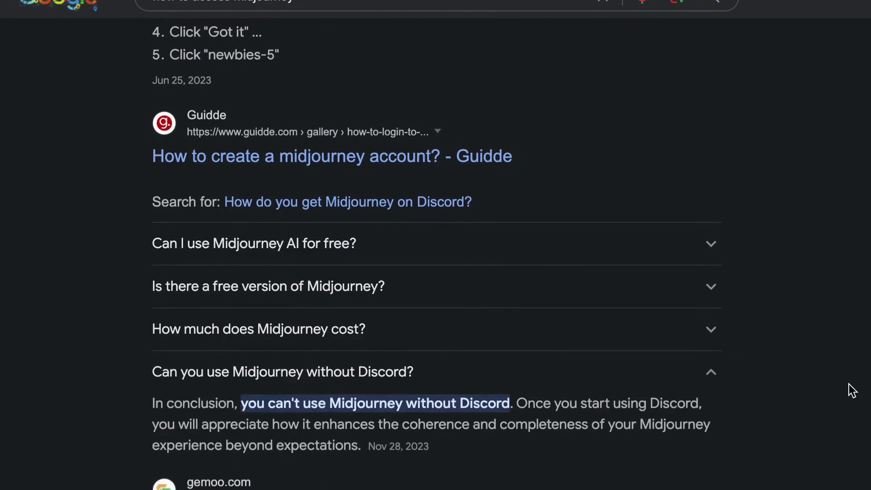
{"action": "scroll", "coordinate": [828, 412], "scroll_direction": "down", "scroll_amount": 1}
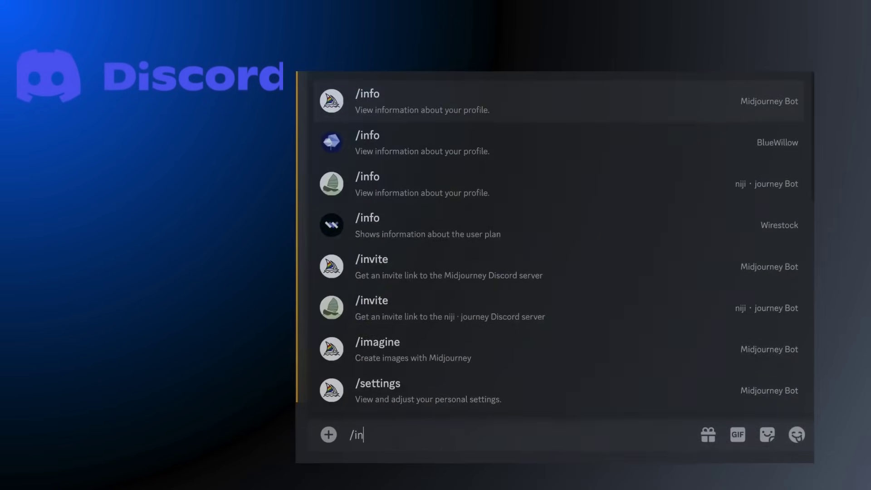
{"action": "type", "text": "nfo"}
Run the Midjourney Bot's /info command to show subscription and fast-time details
{"action": "key", "text": "Return"}
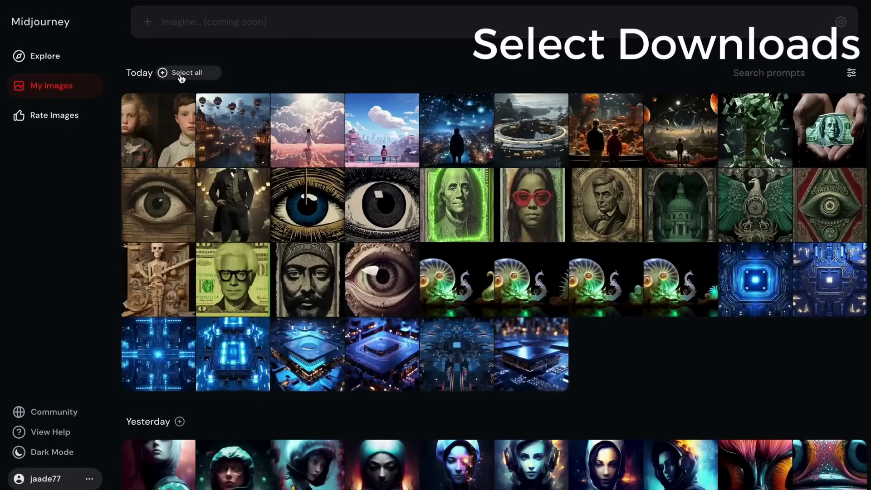
Select five of today's gallery images and download them from the selection bar
{"action": "left_click", "coordinate": [172, 133]}
{"action": "left_click", "coordinate": [231, 130]}
{"action": "left_click", "coordinate": [381, 204], "text": "shift"}
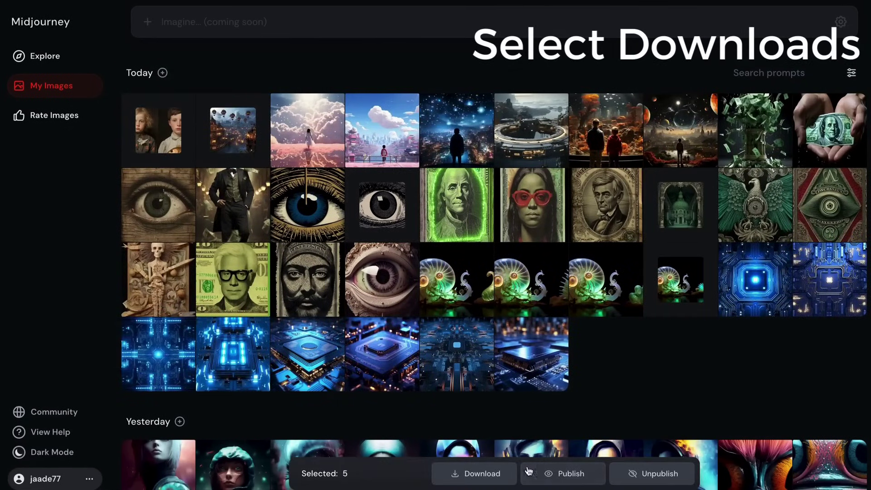
{"action": "left_click", "coordinate": [486, 473]}
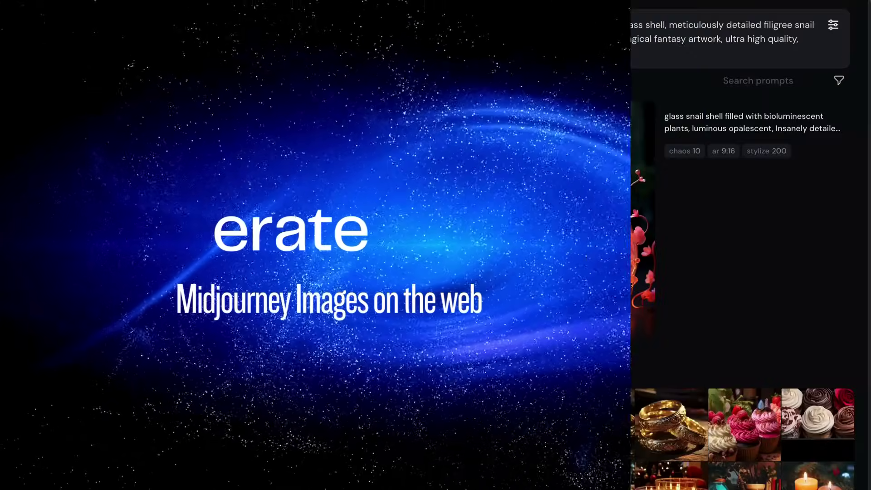
{"action": "type", "text": "y galactic nightsky background"}
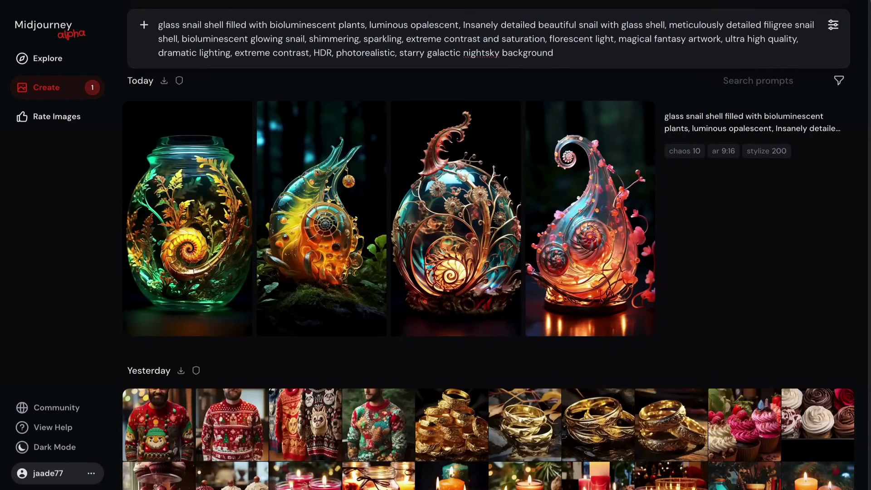
Generate the long glass snail prompt and view the fourth new snail image in detail
{"action": "key", "text": "Return"}
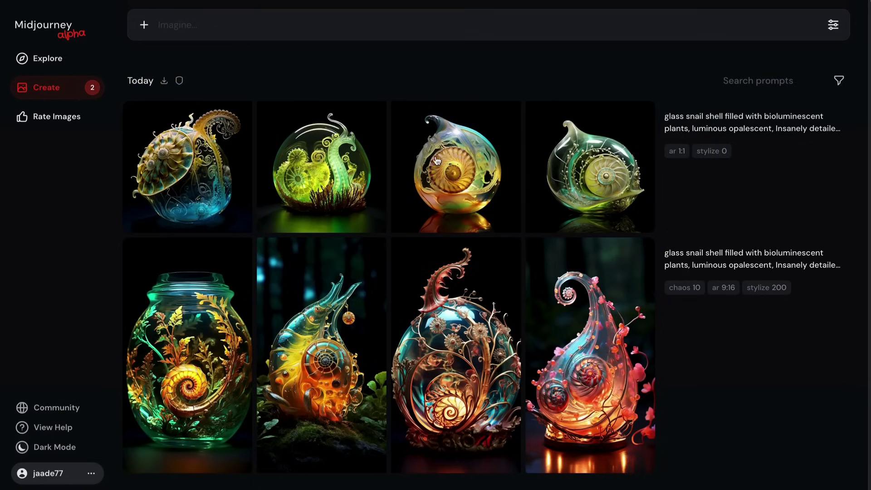
{"action": "left_click", "coordinate": [606, 165]}
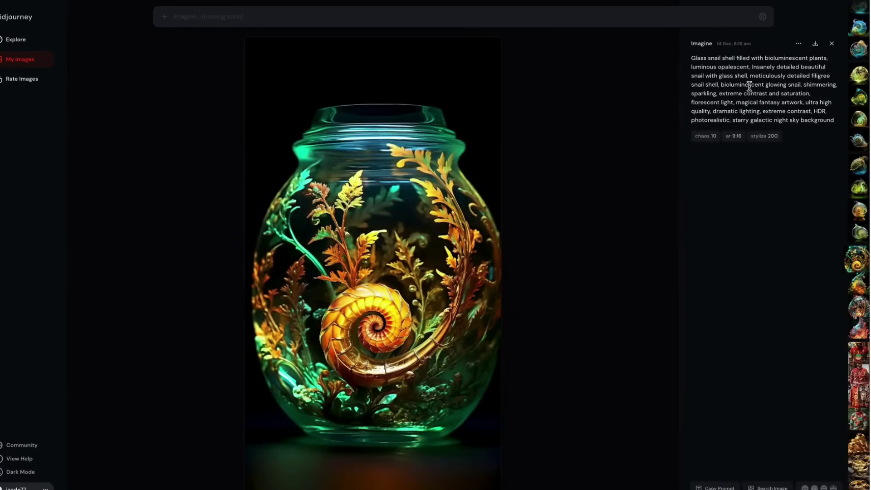
{"action": "left_click", "coordinate": [800, 45]}
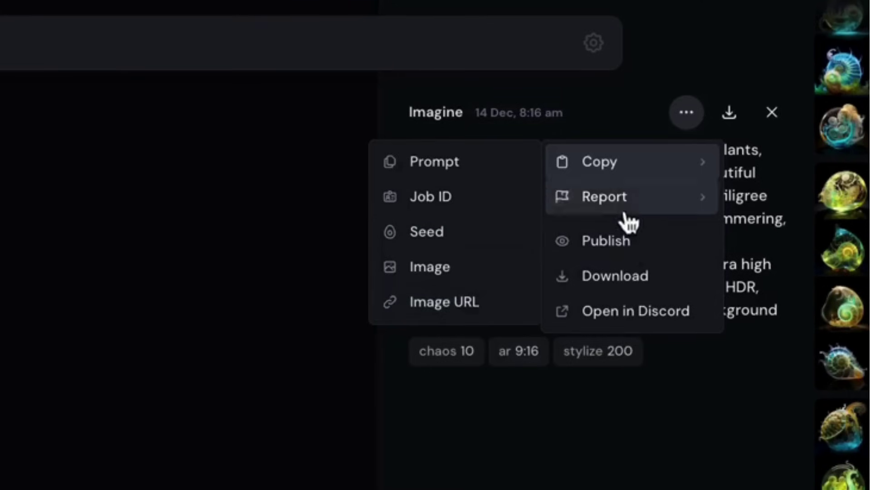
{"action": "key", "text": "Escape"}
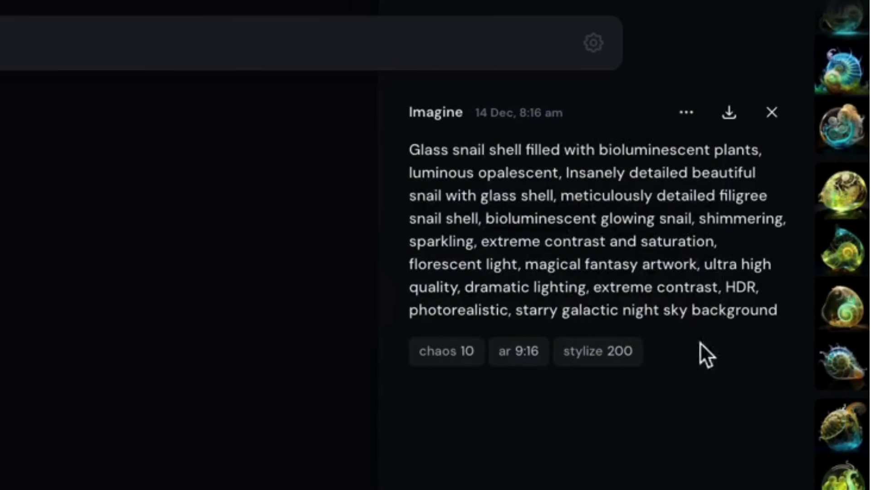
{"action": "left_click", "coordinate": [685, 112]}
{"action": "mouse_move", "coordinate": [528, 178]}
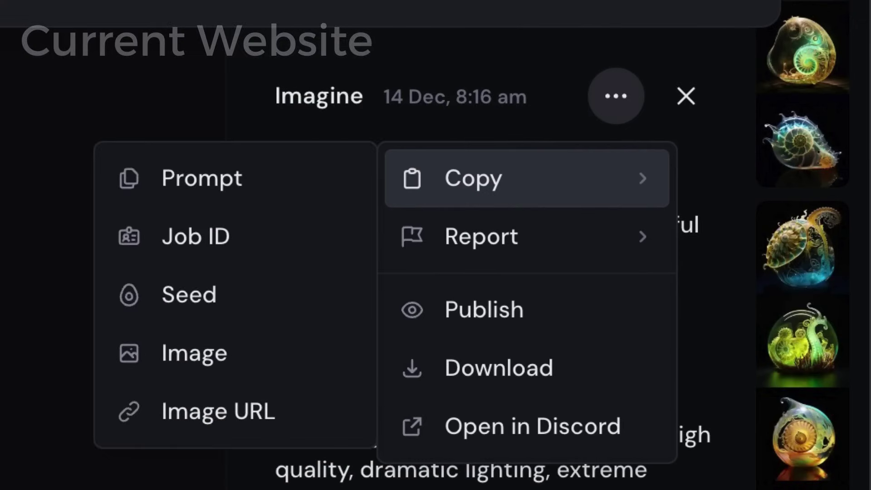
{"action": "left_click", "coordinate": [589, 387]}
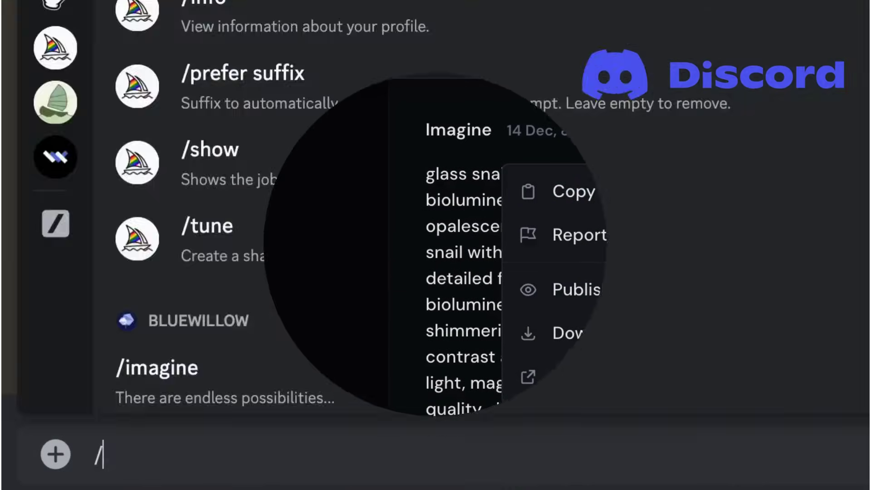
{"action": "key", "text": "ctrl+v"}
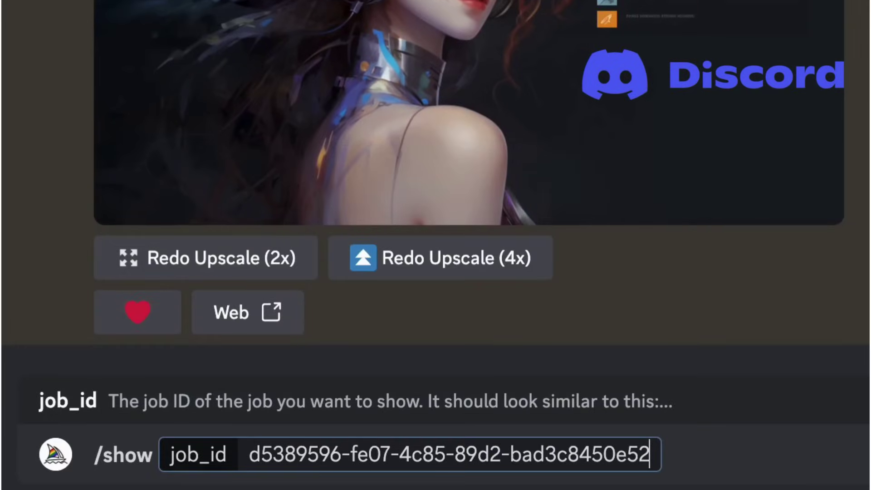
{"action": "key", "text": "Return"}
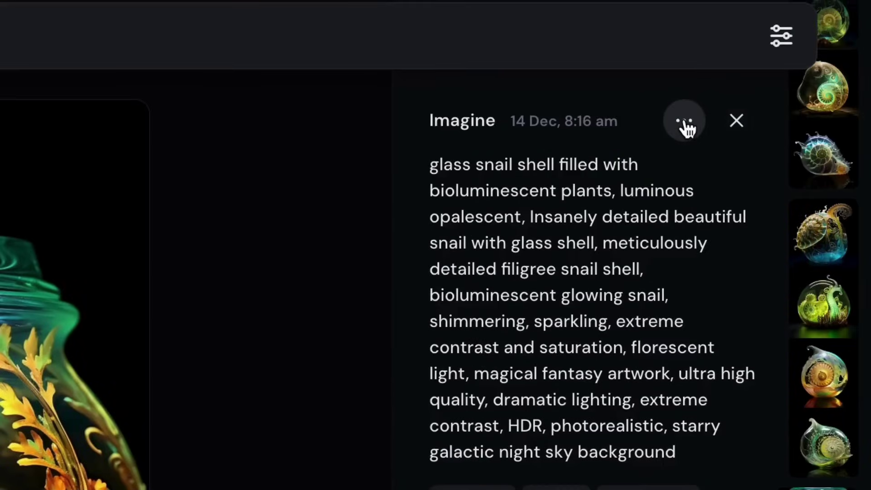
{"action": "left_click", "coordinate": [684, 123]}
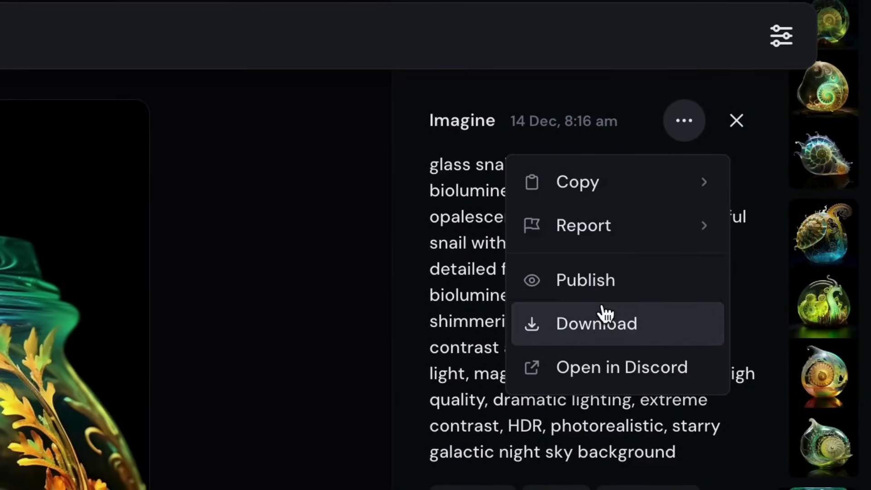
{"action": "left_click", "coordinate": [642, 286]}
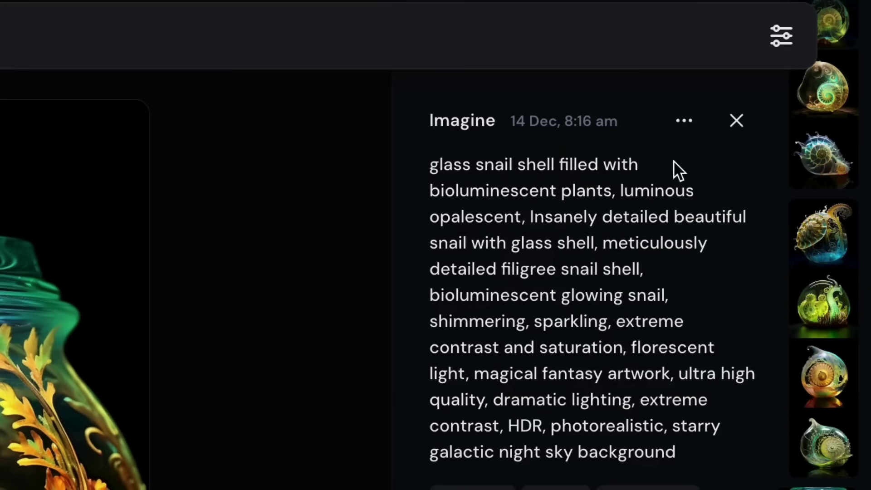
{"action": "left_click", "coordinate": [684, 120]}
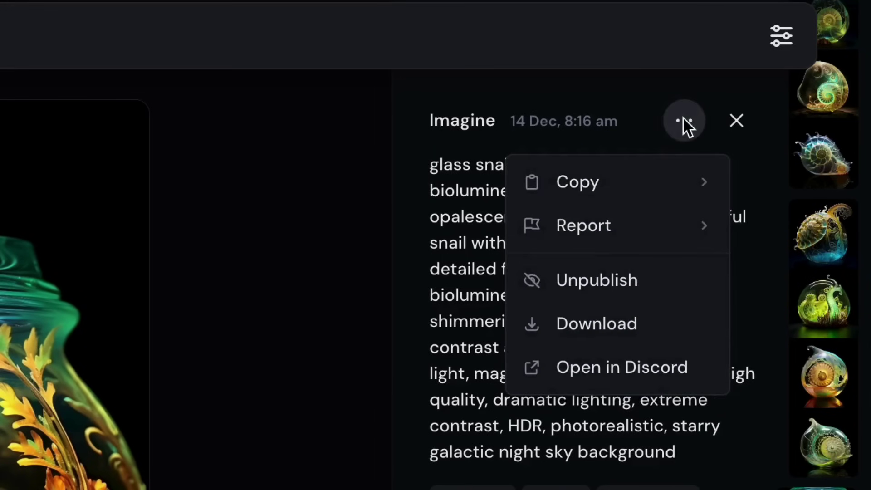
{"action": "left_click", "coordinate": [603, 293]}
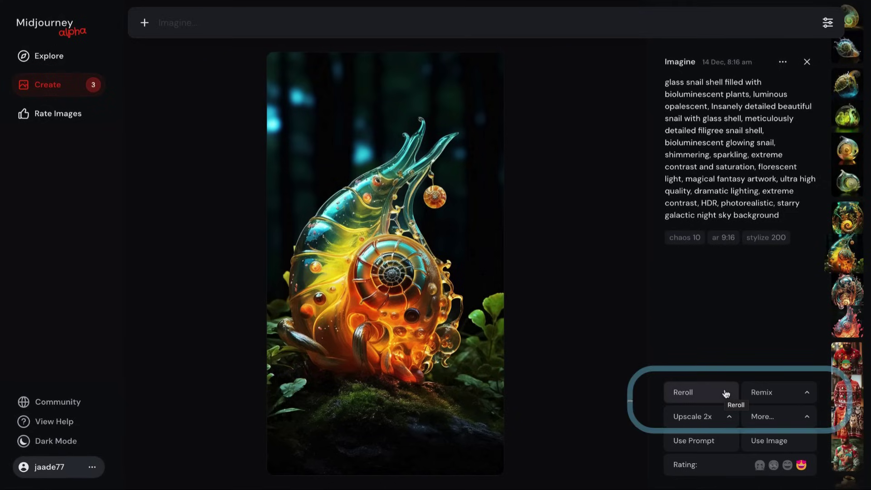
Cycle the variation mode through strong and subtle to Remix, loading the snail image's prompt
{"action": "left_click", "coordinate": [807, 393]}
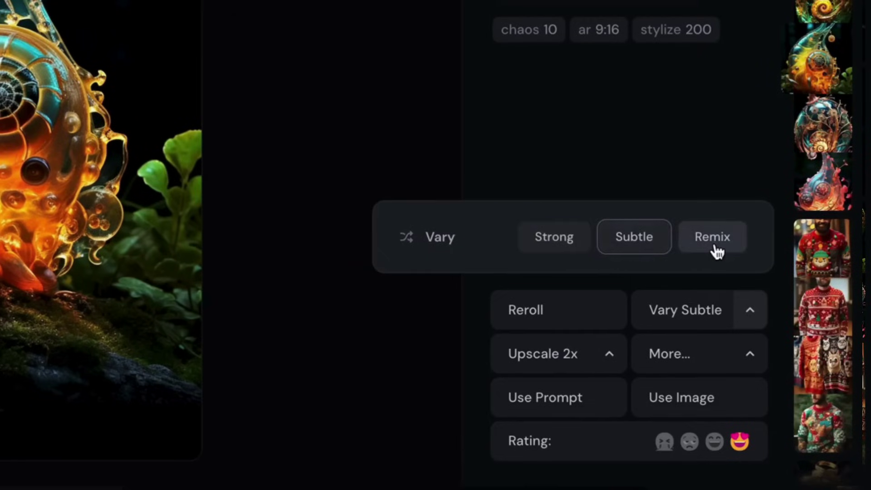
{"action": "left_click", "coordinate": [676, 314]}
{"action": "left_click", "coordinate": [748, 311]}
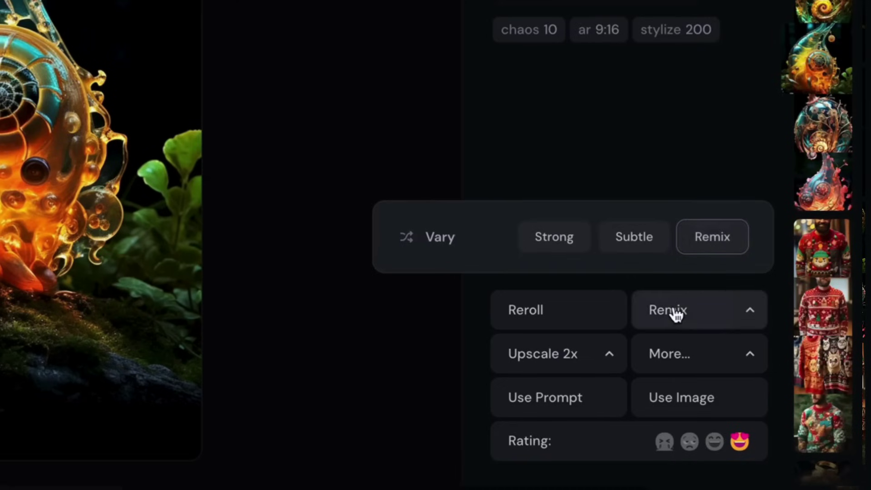
{"action": "left_click", "coordinate": [552, 250]}
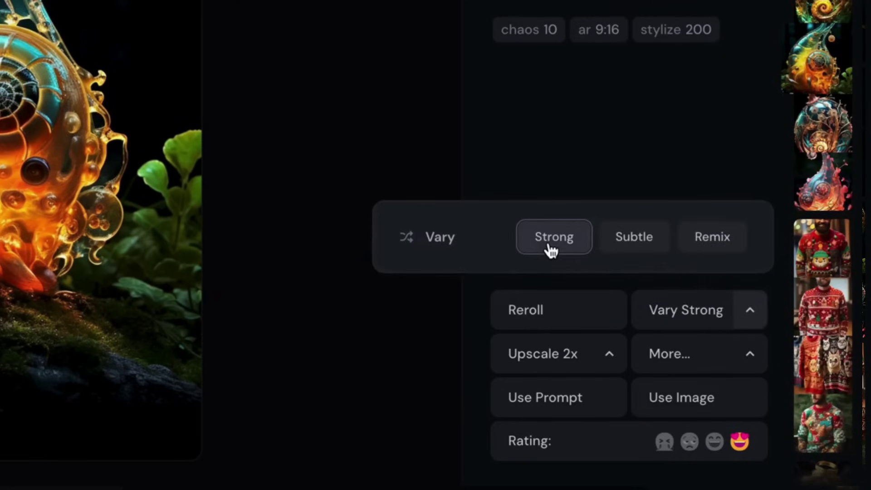
{"action": "left_click", "coordinate": [639, 245]}
{"action": "left_click", "coordinate": [717, 253]}
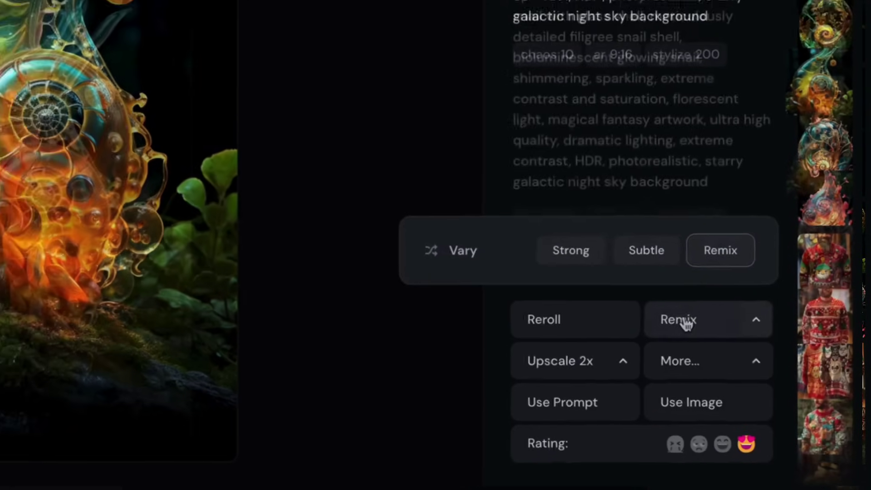
{"action": "left_click", "coordinate": [670, 310]}
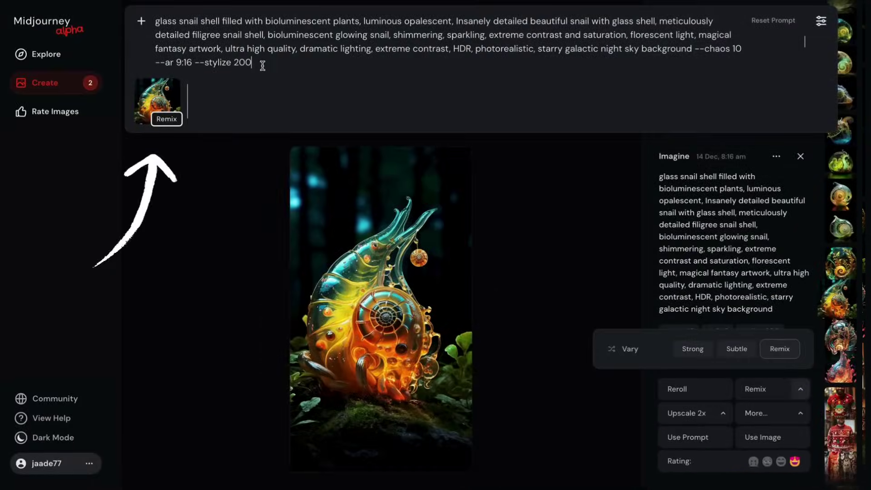
Add 'purple tint.' at the start of the remix prompt and submit it
{"action": "left_click", "coordinate": [155, 23]}
{"action": "type", "text": "pu"}
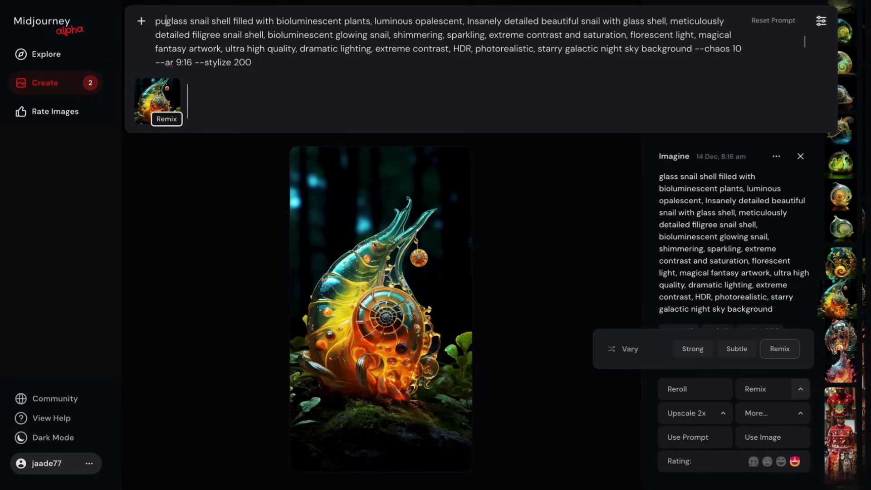
{"action": "type", "text": "rple "}
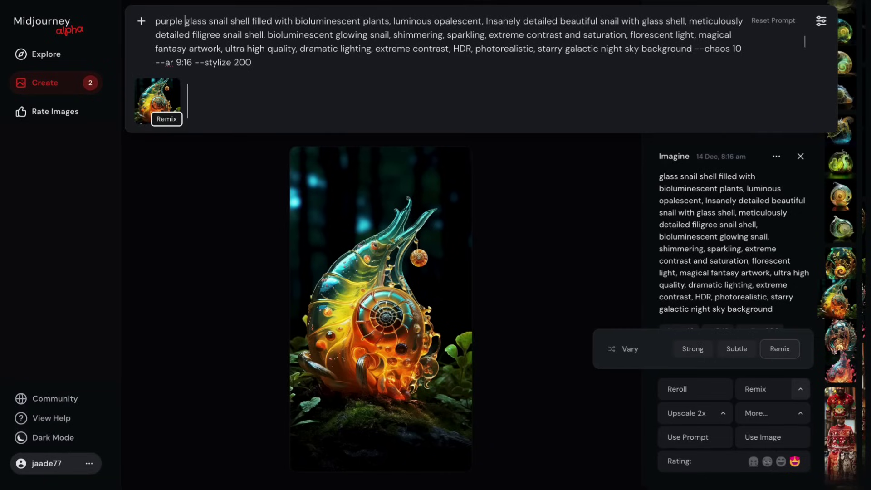
{"action": "type", "text": "tint. glass"}
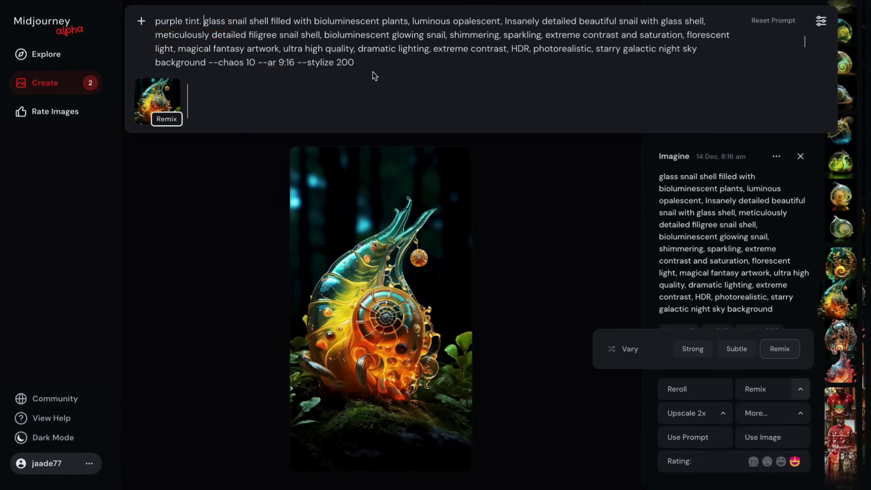
{"action": "key", "text": "Return"}
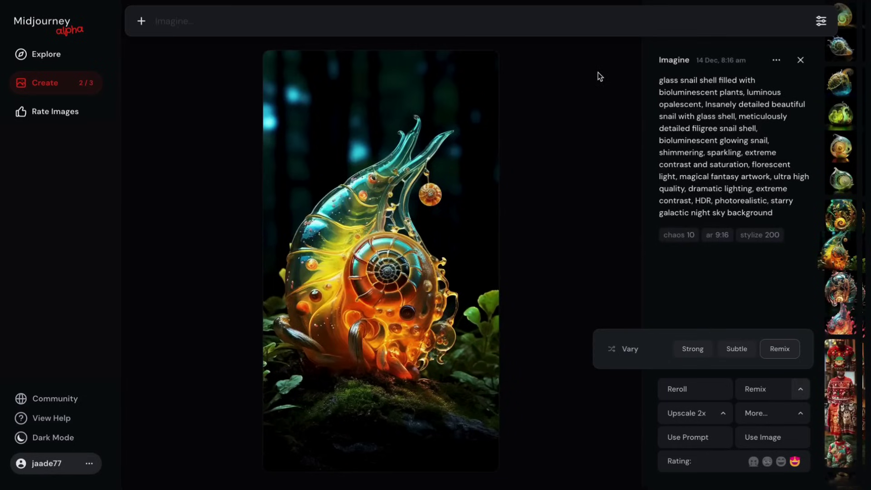
Upscale the glass-sphere shell image 2x
{"action": "left_click", "coordinate": [801, 60]}
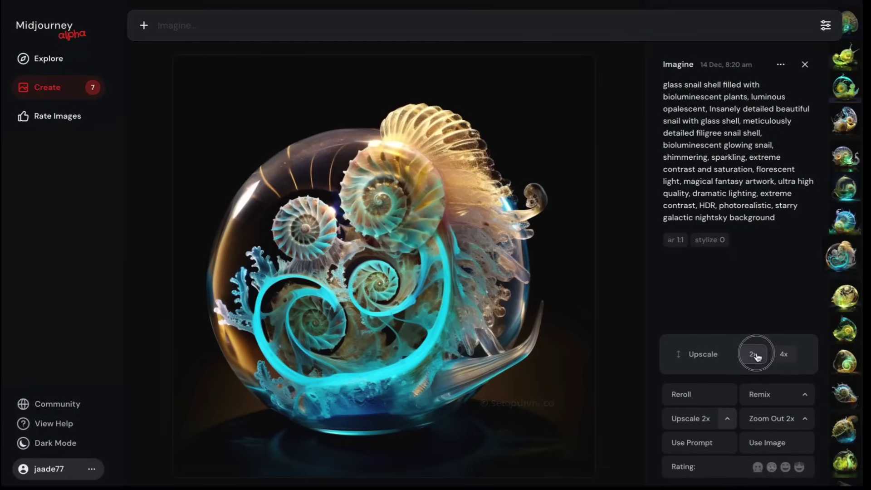
{"action": "left_click", "coordinate": [691, 422]}
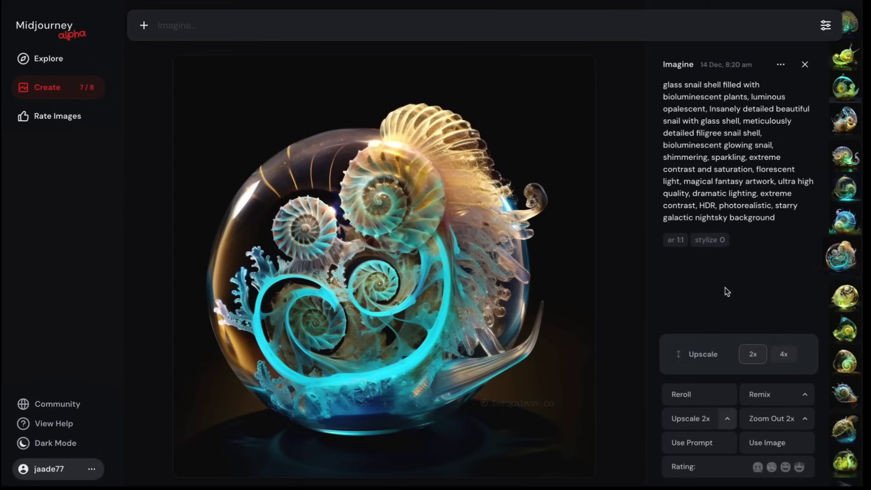
{"action": "left_click", "coordinate": [805, 66]}
{"action": "scroll", "coordinate": [538, 254], "scroll_direction": "up", "scroll_amount": 3}
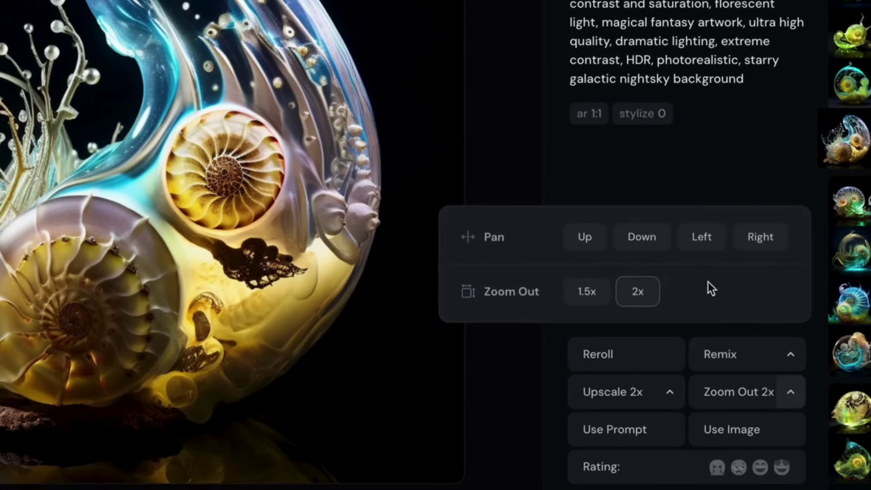
Zoom out the yellow-shelled snail image 1.5x and copy its prompt into the prompt bar
{"action": "left_click", "coordinate": [688, 361]}
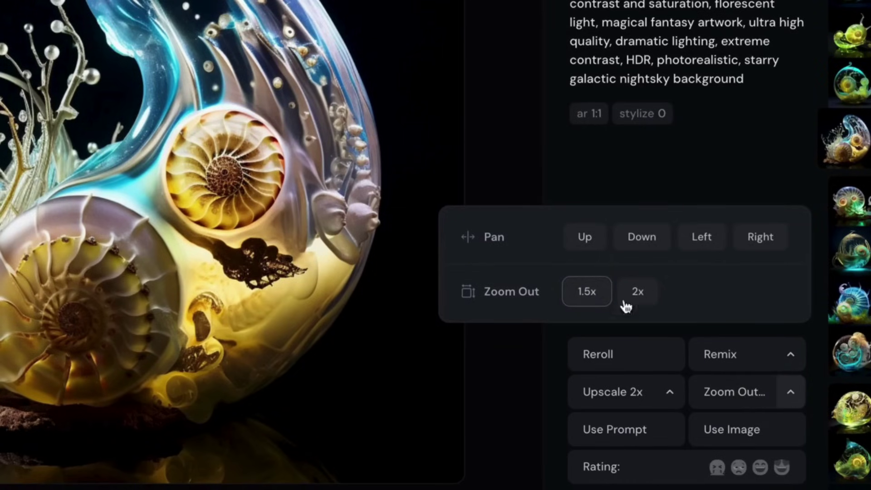
{"action": "left_click", "coordinate": [740, 400]}
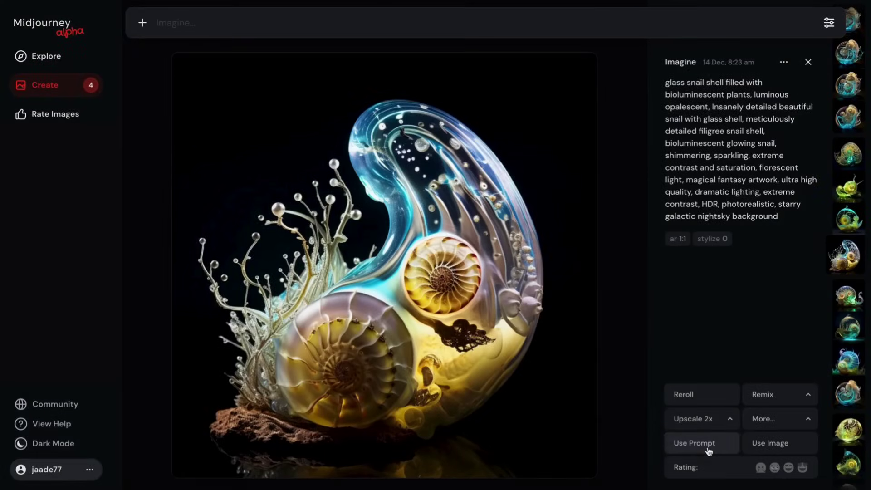
{"action": "left_click", "coordinate": [709, 443]}
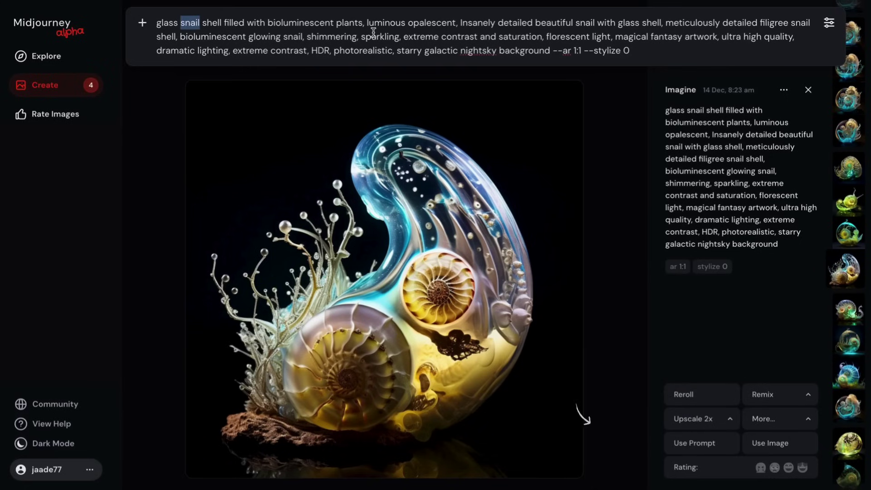
{"action": "type", "text": "seashel shel"}
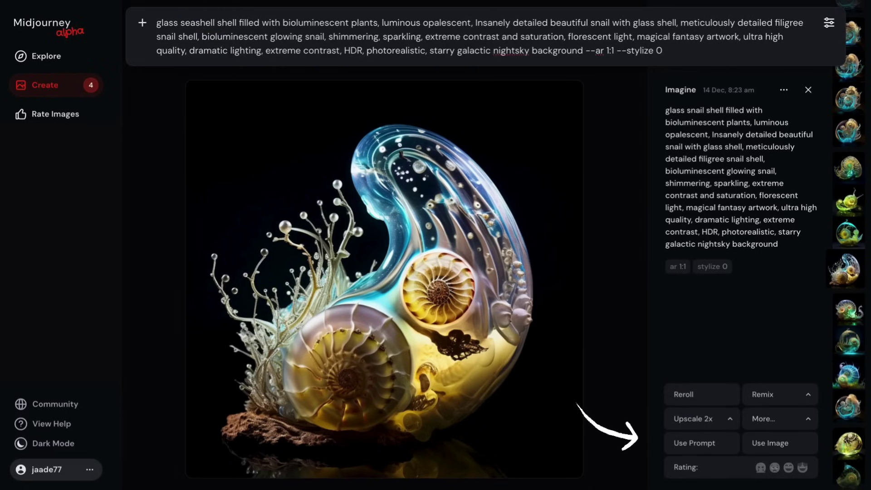
Replace 'snail' with 'seashell' in the prompt and submit it
{"action": "double_click", "coordinate": [598, 22]}
{"action": "type", "text": "seashell"}
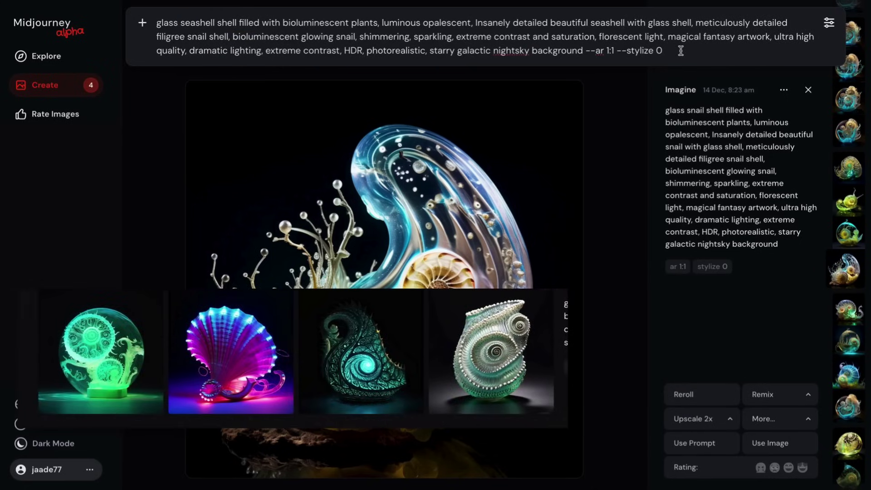
{"action": "key", "text": "Return"}
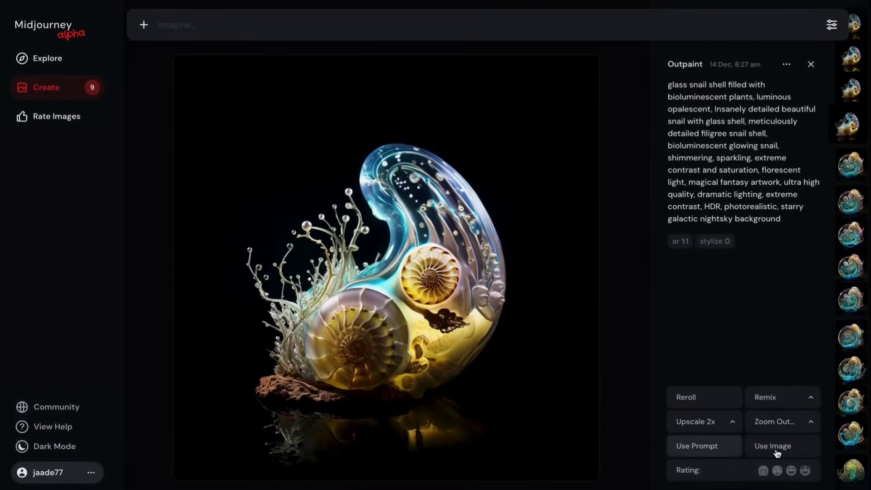
Attach the outpainted snail image as a reference for a new prompt
{"action": "left_click", "coordinate": [793, 452]}
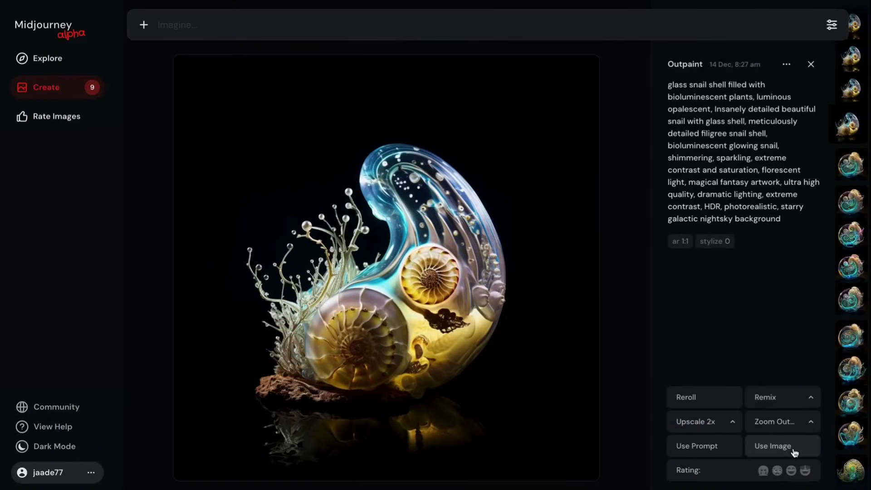
{"action": "left_click", "coordinate": [793, 452]}
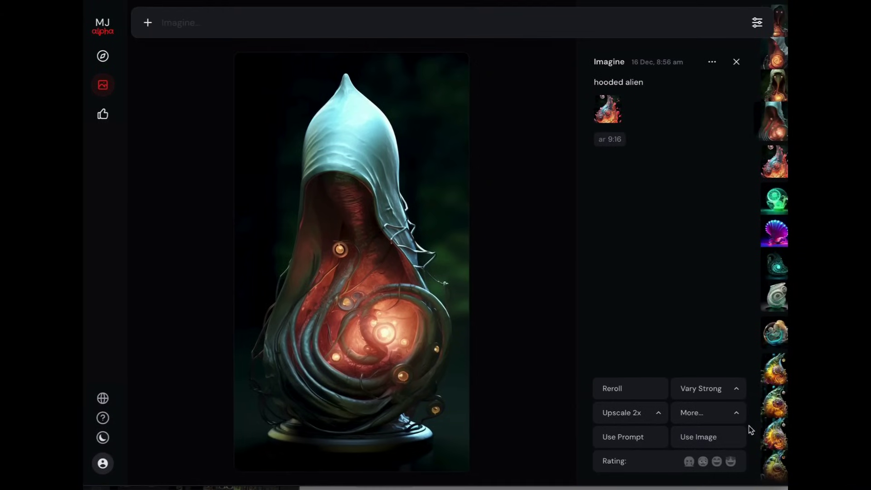
Show the hooded alien image's options menu with Copy, Report, Publish, Download and Open in Discord
{"action": "left_click", "coordinate": [711, 62]}
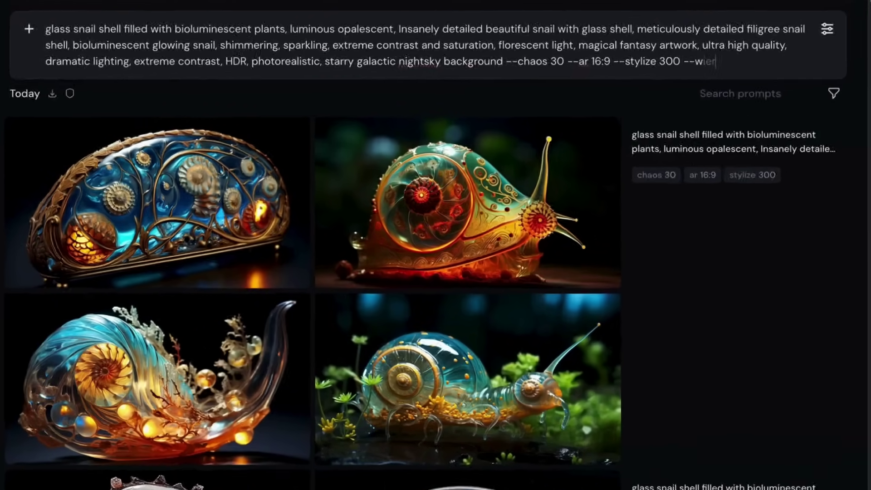
{"action": "type", "text": "ird 900"}
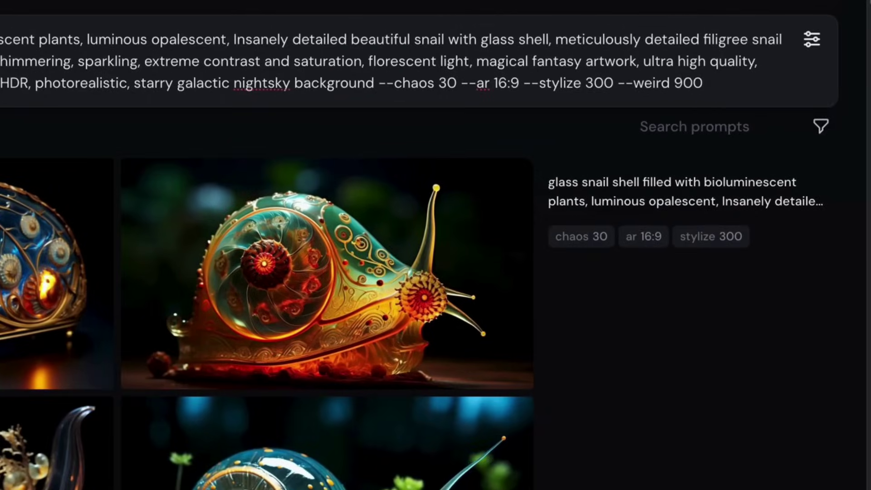
Submit the glass snail prompt with chaos 30, 16:9, stylize 300 and the added weird value
{"action": "key", "text": "Return"}
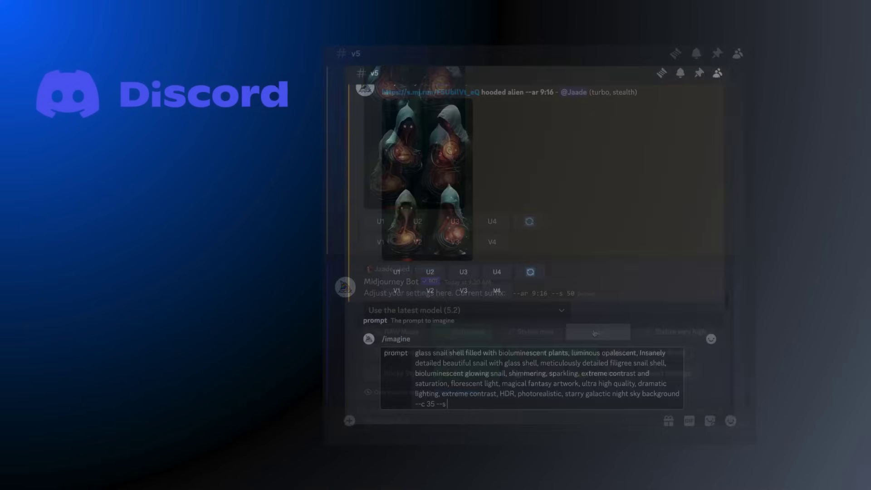
{"action": "type", "text": "300 --ar"}
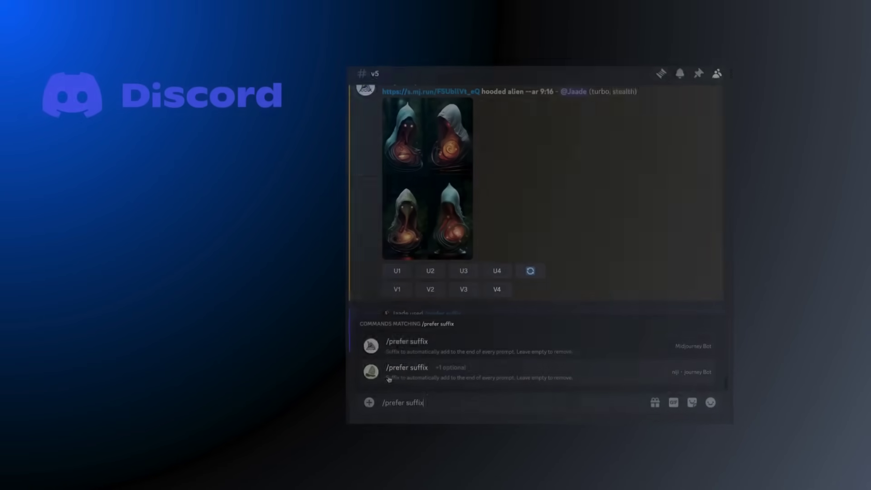
{"action": "type", "text": "--ar 16"}
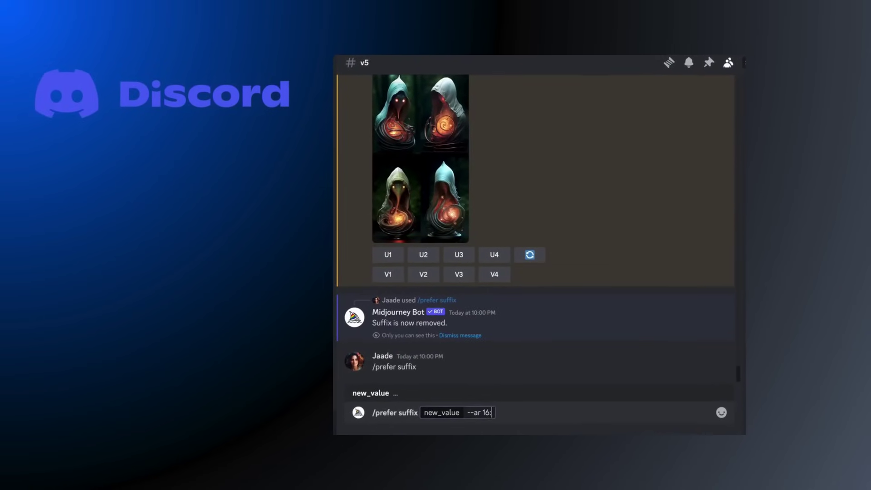
{"action": "type", "text": ":9"}
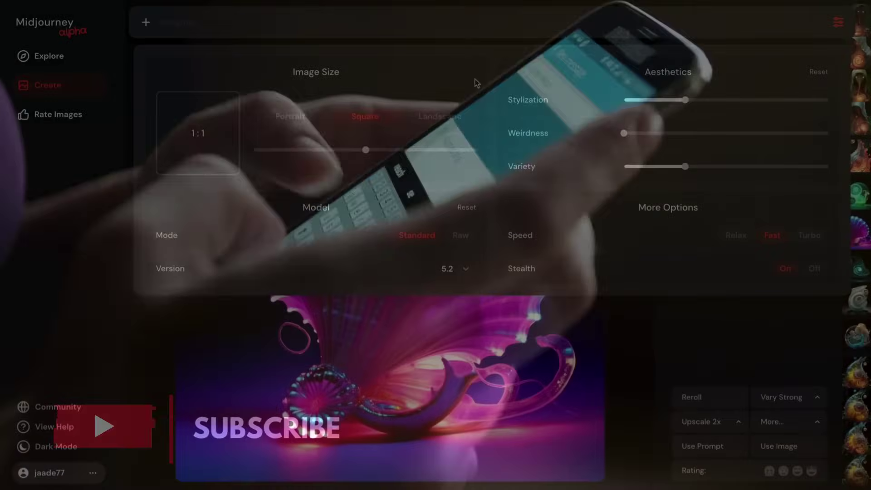
Try Stylization and a 3:4 portrait size, reset both, then set Image Size to landscape 2:1
{"action": "left_click", "coordinate": [826, 75]}
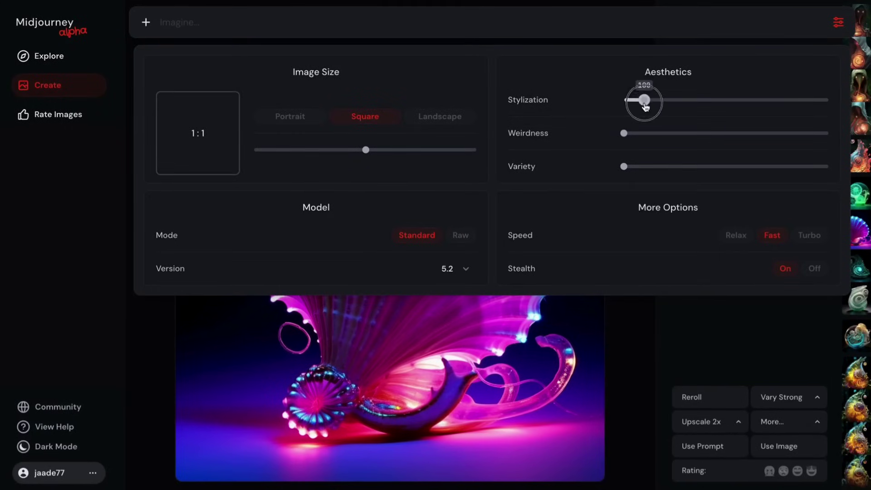
{"action": "mouse_move", "coordinate": [645, 105]}
{"action": "left_mouse_down"}
{"action": "mouse_move", "coordinate": [703, 102]}
{"action": "mouse_move", "coordinate": [630, 107]}
{"action": "left_mouse_up"}
{"action": "mouse_move", "coordinate": [376, 153]}
{"action": "left_mouse_down"}
{"action": "mouse_move", "coordinate": [406, 151]}
{"action": "mouse_move", "coordinate": [323, 159]}
{"action": "left_mouse_up"}
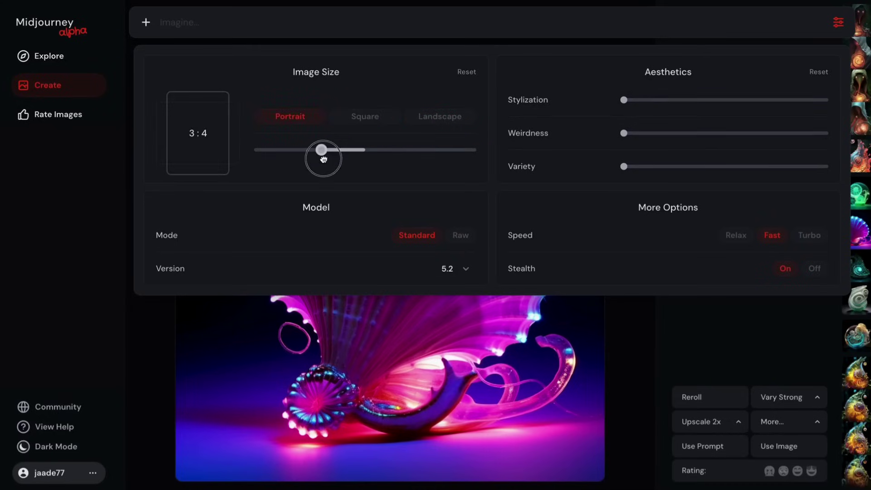
{"action": "left_click", "coordinate": [816, 72]}
{"action": "left_click", "coordinate": [467, 71]}
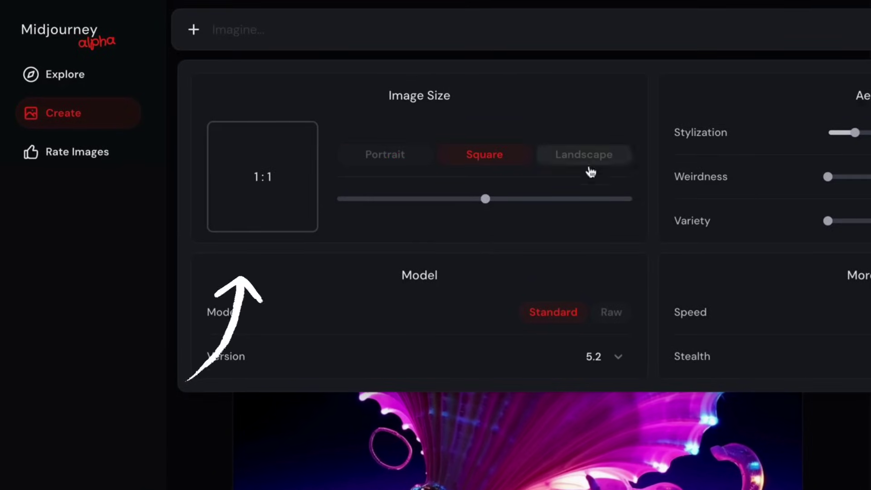
{"action": "mouse_move", "coordinate": [486, 199]}
{"action": "left_mouse_down"}
{"action": "mouse_move", "coordinate": [611, 187]}
{"action": "mouse_move", "coordinate": [636, 193]}
{"action": "mouse_move", "coordinate": [336, 196]}
{"action": "mouse_move", "coordinate": [603, 179]}
{"action": "mouse_move", "coordinate": [659, 184]}
{"action": "left_mouse_up"}
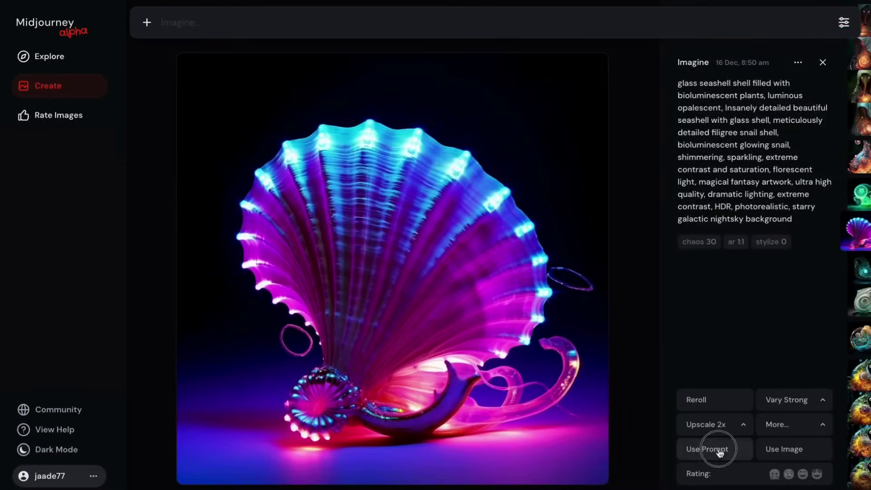
Load the seashell prompt, then set the model to version 5.2 (after trying Niji 5 and Raw) in Standard mode
{"action": "left_click", "coordinate": [718, 449]}
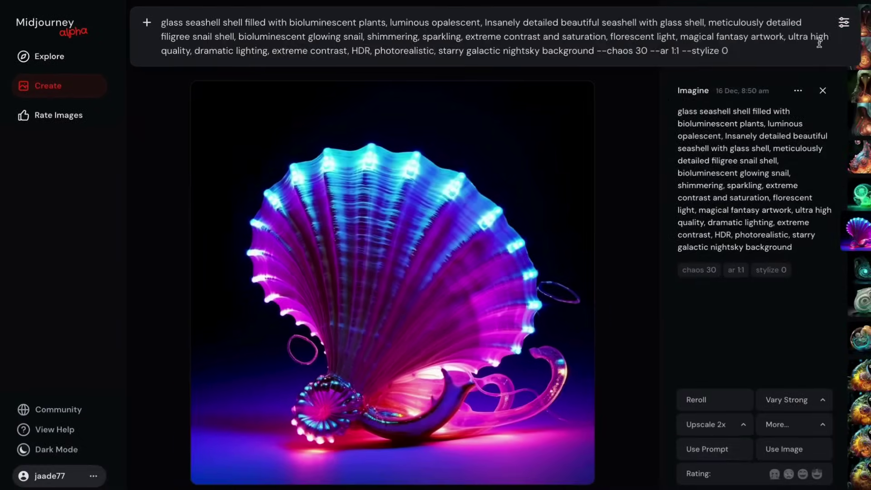
{"action": "left_click", "coordinate": [844, 22]}
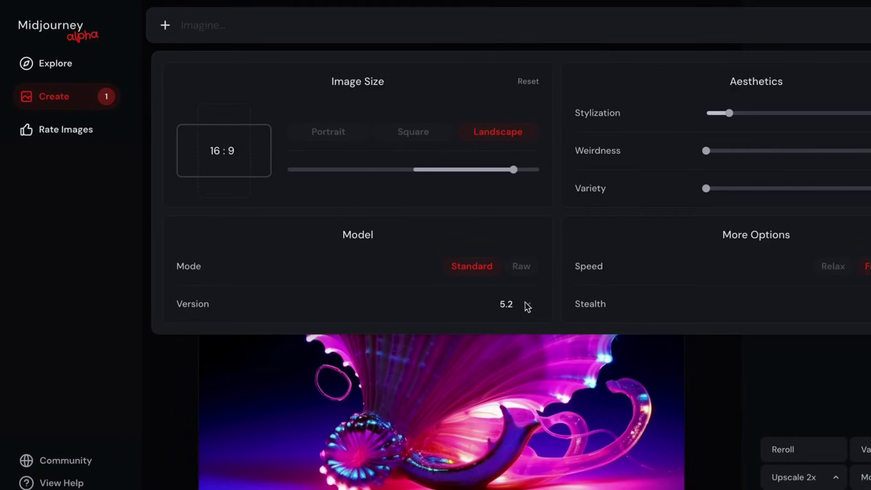
{"action": "left_click", "coordinate": [522, 304]}
{"action": "scroll", "coordinate": [493, 428], "scroll_direction": "down", "scroll_amount": 2}
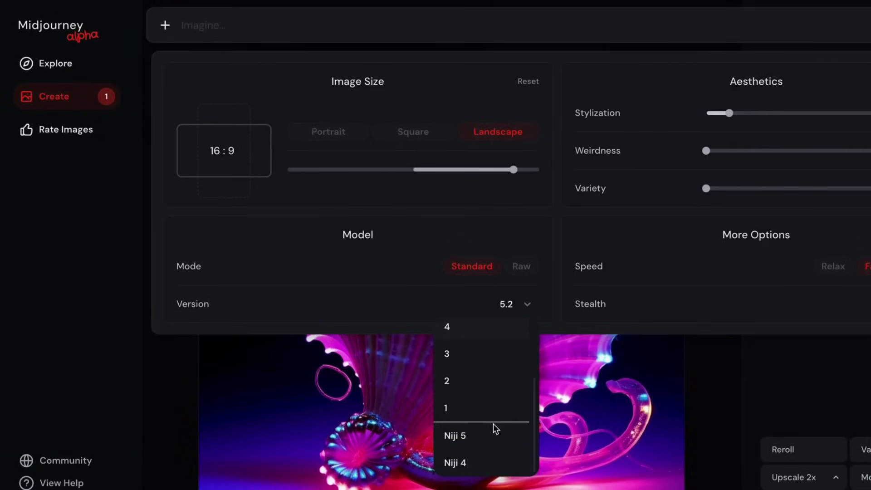
{"action": "left_click", "coordinate": [466, 437]}
{"action": "left_click", "coordinate": [522, 304]}
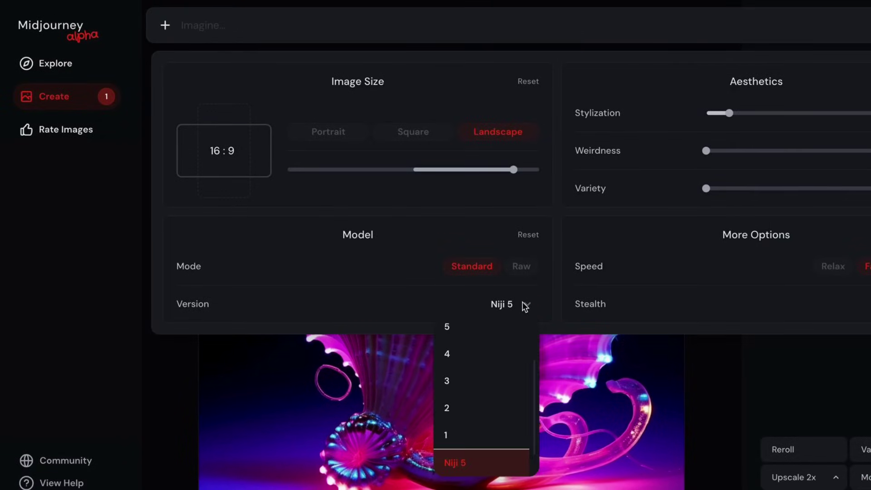
{"action": "scroll", "coordinate": [494, 352], "scroll_direction": "up", "scroll_amount": 2}
{"action": "left_click", "coordinate": [481, 331]}
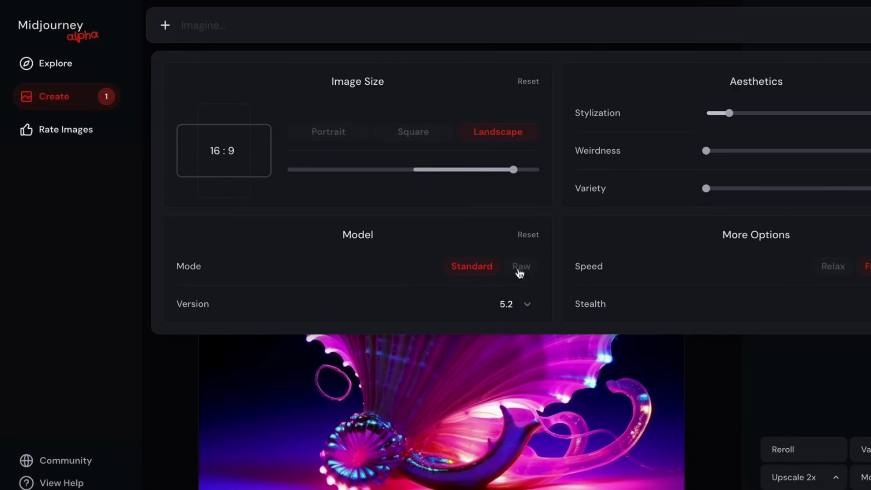
{"action": "left_click", "coordinate": [521, 266]}
{"action": "left_click", "coordinate": [482, 270]}
Try the Stylization, Weirdness and Variety sliders, ending with variety at 30 and weirdness raised to 900
{"action": "mouse_move", "coordinate": [644, 100]}
{"action": "left_mouse_down"}
{"action": "mouse_move", "coordinate": [828, 100]}
{"action": "mouse_move", "coordinate": [656, 101]}
{"action": "left_mouse_up"}
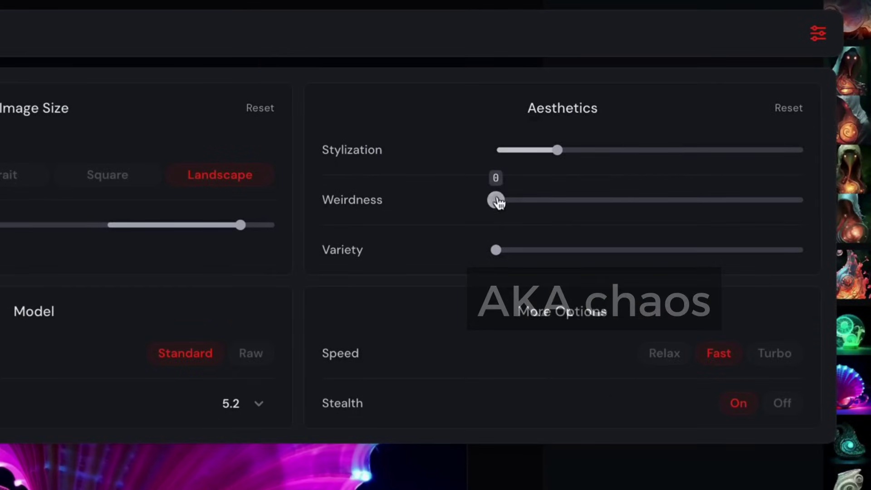
{"action": "mouse_move", "coordinate": [496, 200]}
{"action": "left_mouse_down"}
{"action": "mouse_move", "coordinate": [618, 181]}
{"action": "mouse_move", "coordinate": [651, 191]}
{"action": "mouse_move", "coordinate": [735, 185]}
{"action": "mouse_move", "coordinate": [626, 187]}
{"action": "mouse_move", "coordinate": [492, 208]}
{"action": "left_mouse_up"}
{"action": "mouse_move", "coordinate": [496, 250]}
{"action": "left_mouse_down"}
{"action": "mouse_move", "coordinate": [574, 241]}
{"action": "mouse_move", "coordinate": [798, 246]}
{"action": "left_mouse_up"}
{"action": "mouse_move", "coordinate": [557, 150]}
{"action": "left_mouse_down"}
{"action": "mouse_move", "coordinate": [805, 153]}
{"action": "mouse_move", "coordinate": [791, 220]}
{"action": "left_mouse_up"}
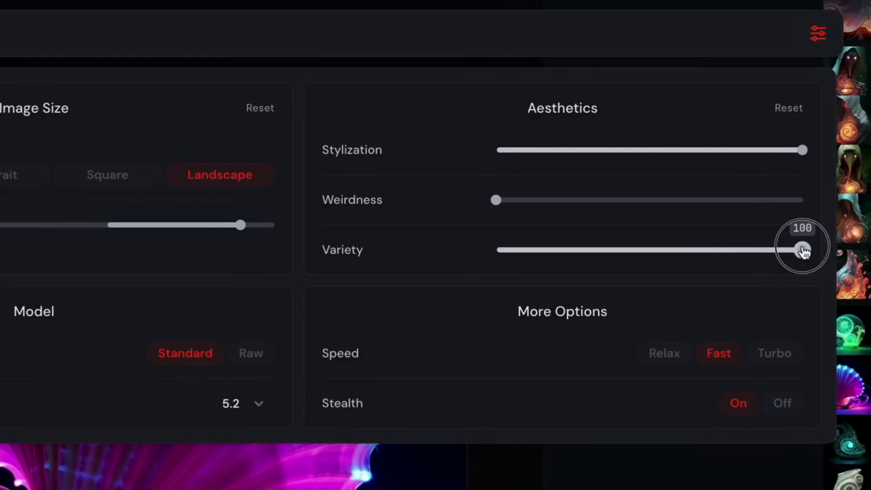
{"action": "left_click_drag", "start_coordinate": [803, 252], "coordinate": [648, 250]}
{"action": "left_click_drag", "start_coordinate": [802, 150], "coordinate": [590, 149]}
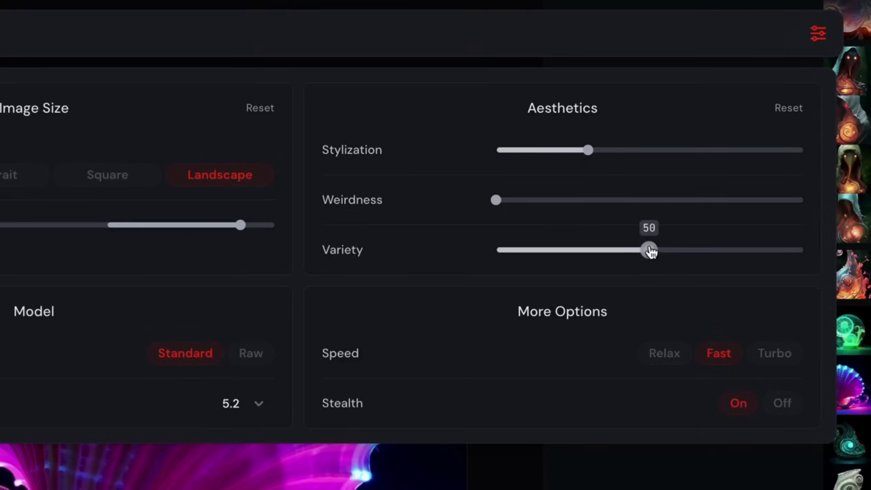
{"action": "left_click_drag", "start_coordinate": [649, 250], "coordinate": [587, 249]}
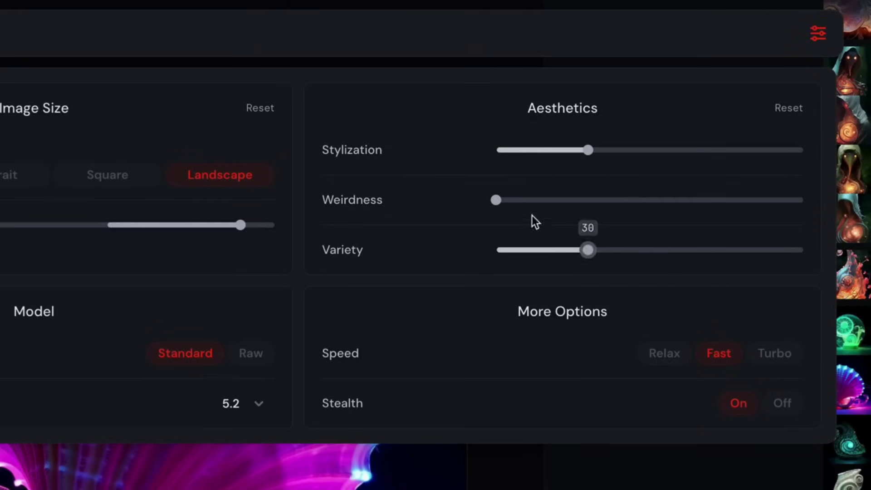
{"action": "mouse_move", "coordinate": [496, 199]}
{"action": "left_mouse_down"}
{"action": "mouse_move", "coordinate": [589, 196]}
{"action": "mouse_move", "coordinate": [646, 182]}
{"action": "mouse_move", "coordinate": [620, 188]}
{"action": "mouse_move", "coordinate": [630, 197]}
{"action": "left_mouse_up"}
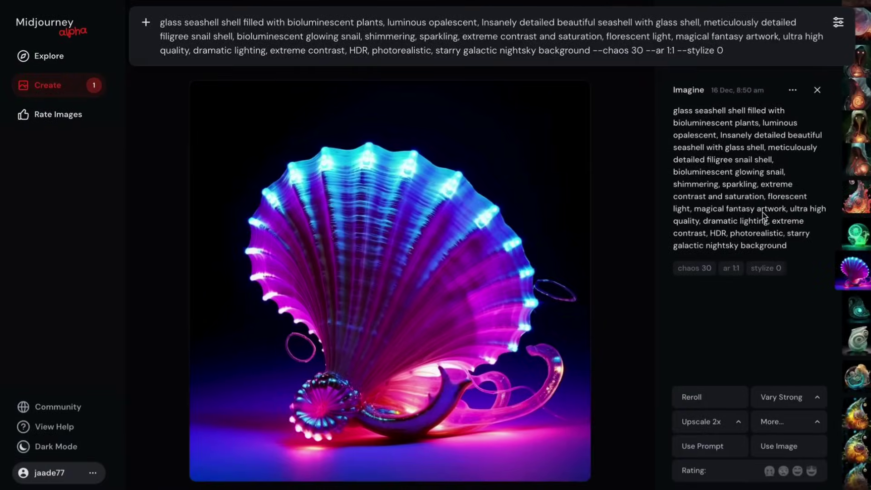
Change the seashell prompt's chaos from 30 to 35 and submit it with 16:9, stylize 333 and weird 1000
{"action": "left_click", "coordinate": [841, 25]}
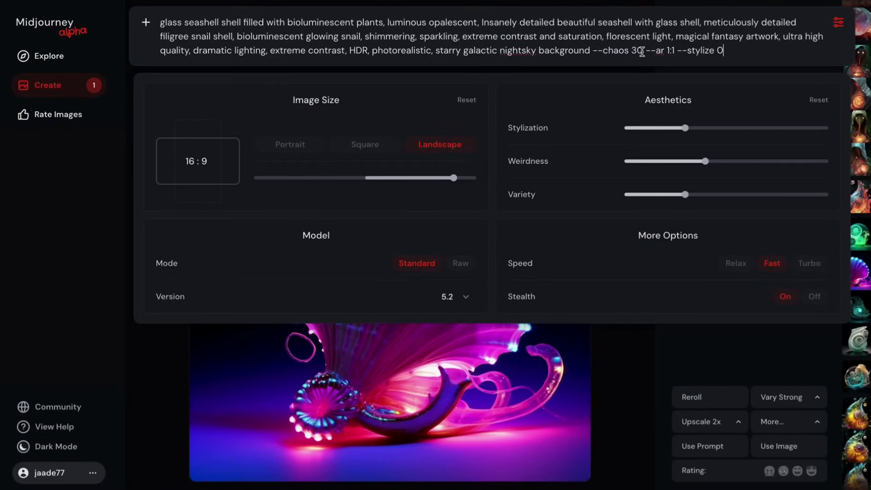
{"action": "key", "text": "BackSpace"}
{"action": "type", "text": "5"}
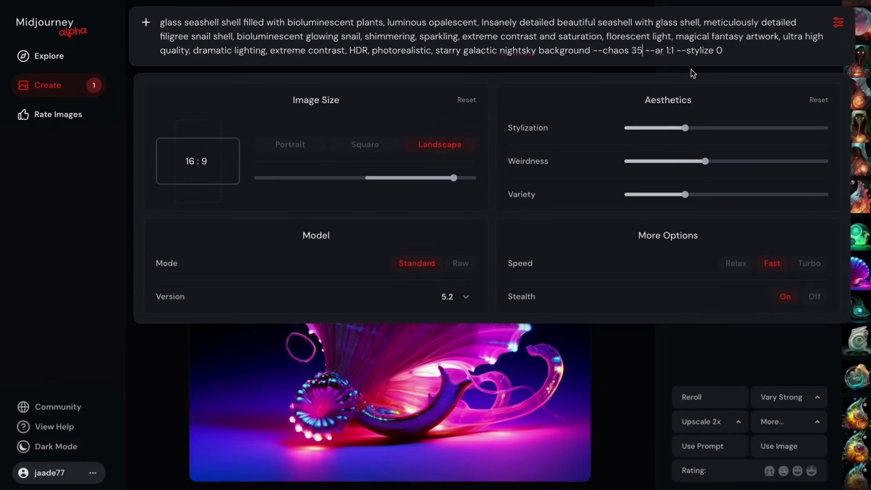
{"action": "type", "text": "16:9"}
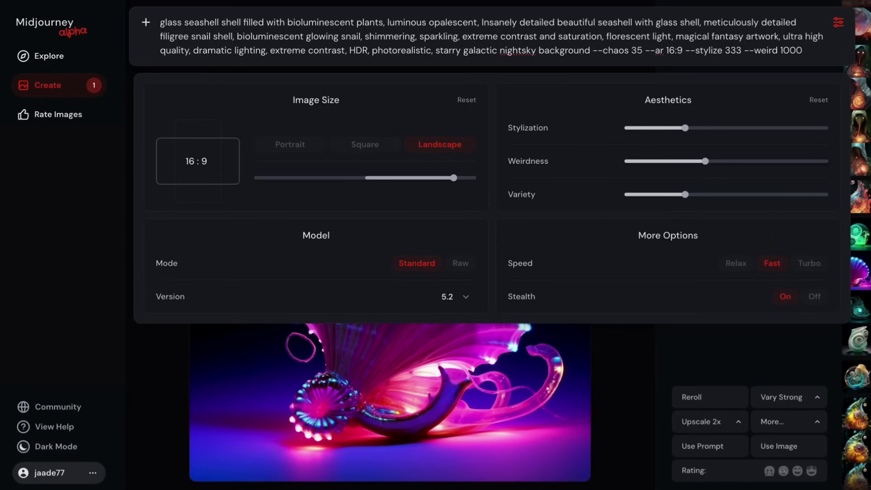
{"action": "key", "text": "Return"}
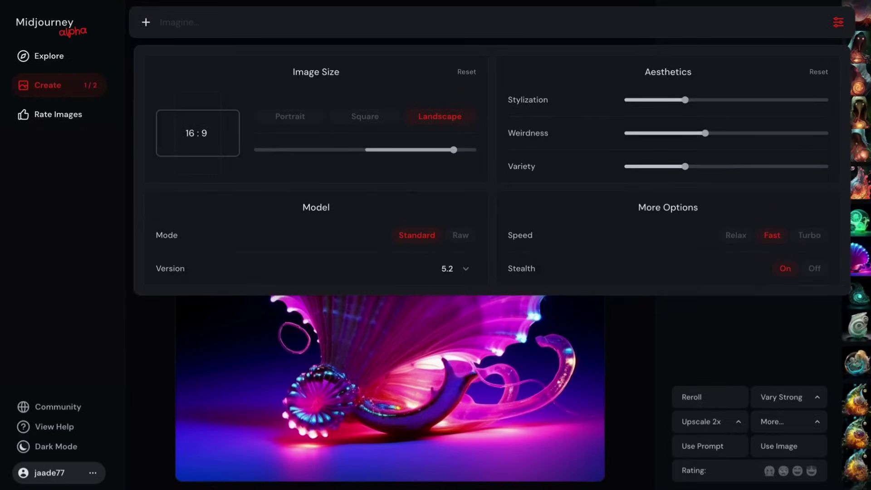
Try the speed option and toggle Stealth off and on, keeping Fast speed with stealth enabled
{"action": "left_click", "coordinate": [809, 237]}
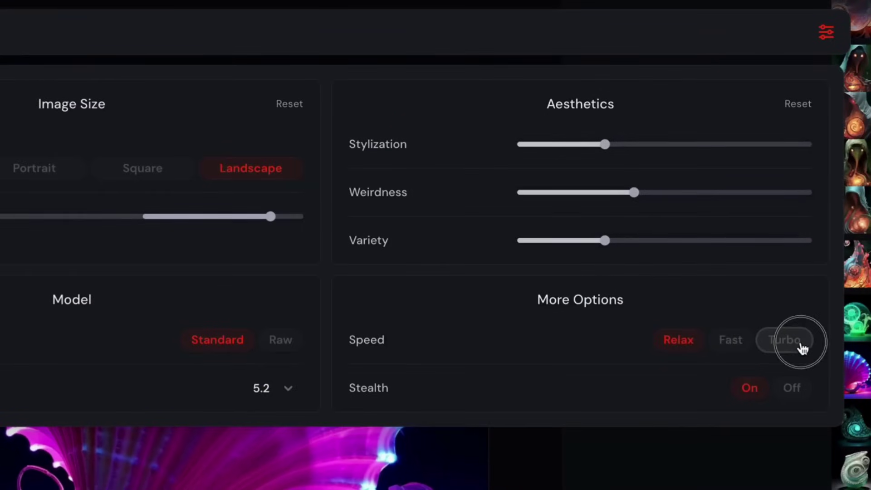
{"action": "left_click", "coordinate": [794, 395]}
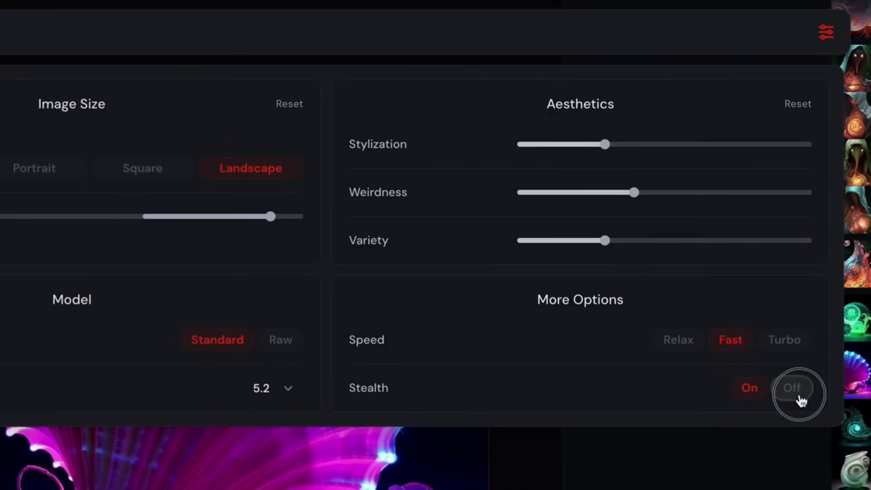
{"action": "left_click", "coordinate": [757, 392]}
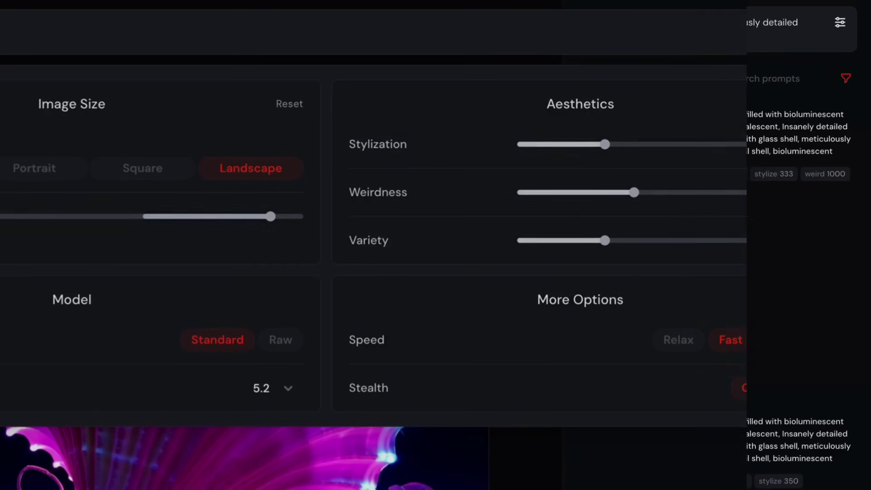
{"action": "left_click", "coordinate": [741, 14]}
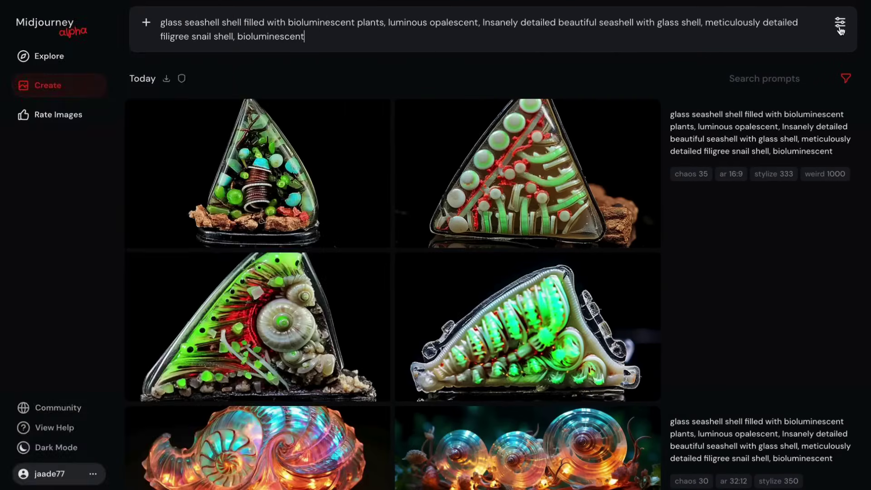
Check the generation settings and submit the shortened seashell prompt
{"action": "left_click", "coordinate": [840, 26]}
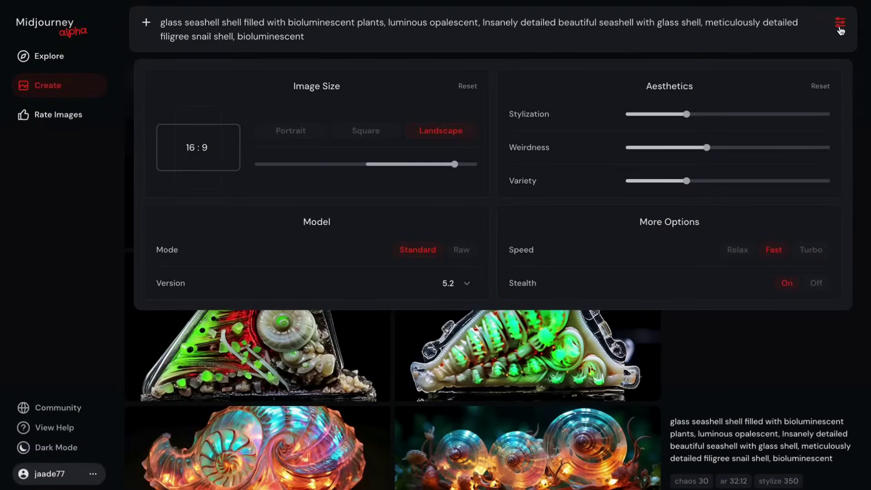
{"action": "left_click", "coordinate": [841, 27]}
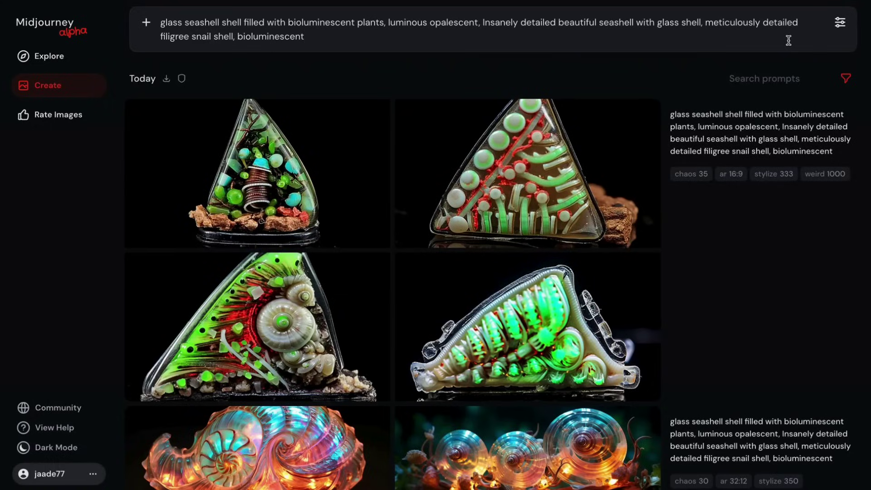
{"action": "key", "text": "Return"}
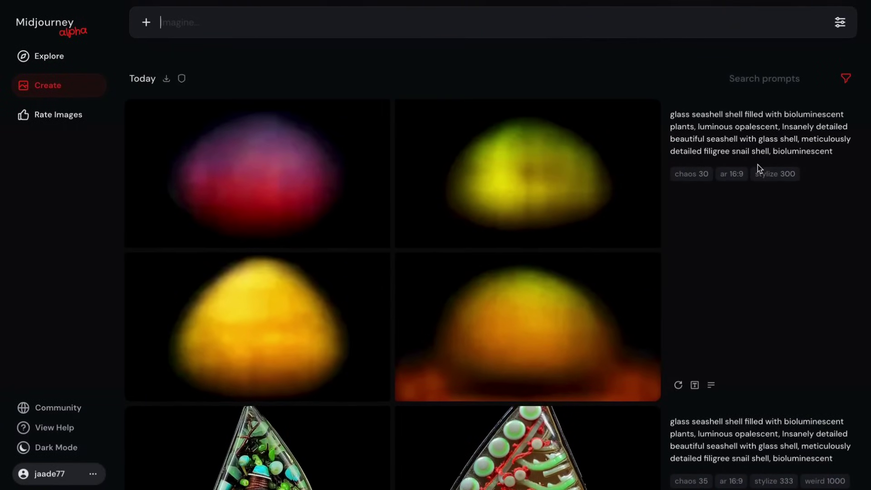
Paste the previous seashell prompt back and switch the model to version 4
{"action": "type", "text": "glass seashell shell filled with bioluminescent plants, luminous opalescent, Insanely detailed beautiful seashell with glass shell, meticulously detailed filigree snail shell, bioluminescent"}
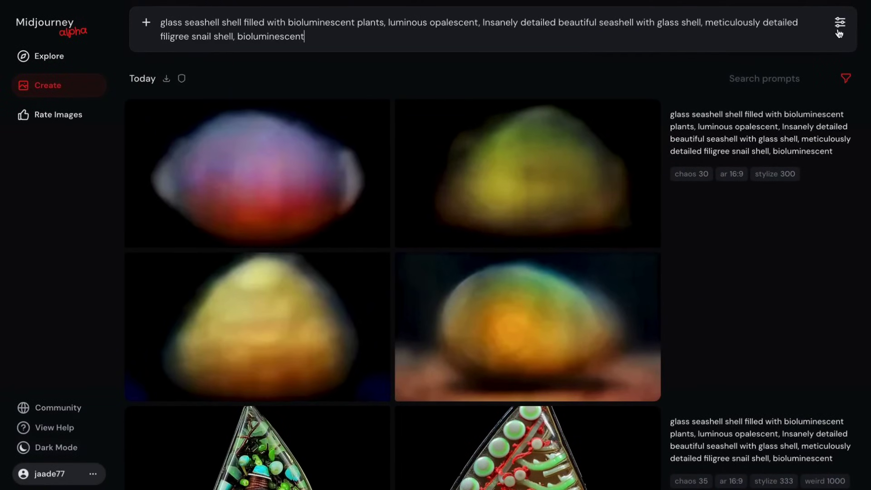
{"action": "left_click", "coordinate": [840, 23]}
{"action": "left_click", "coordinate": [457, 282]}
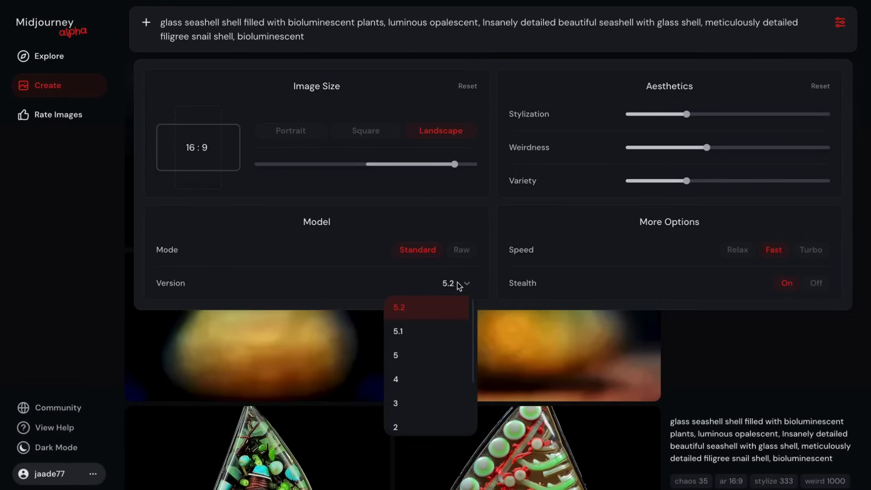
{"action": "left_click", "coordinate": [425, 370]}
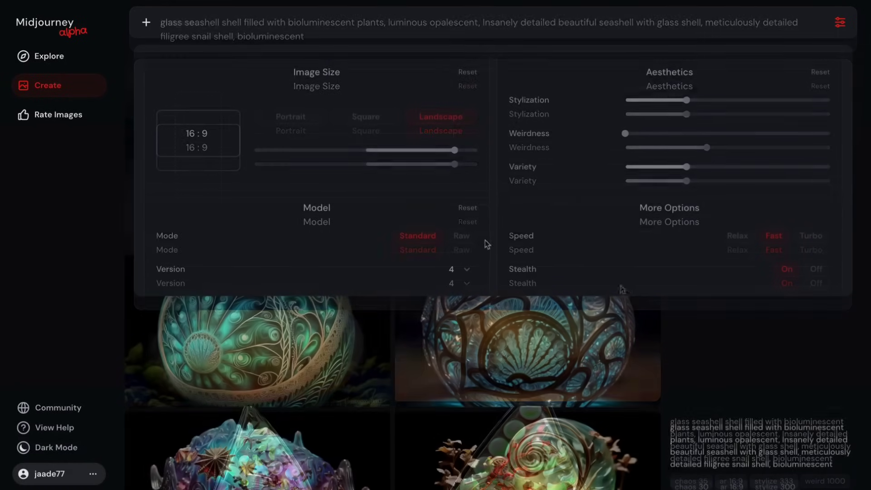
{"action": "left_click", "coordinate": [748, 313]}
Recall the seashell prompt in the Imagine bar with --v 5 and submit it again
{"action": "left_click", "coordinate": [588, 25]}
{"action": "type", "text": "glass seashell shell filled with bioluminescent plants, luminous opalescent, Insanely detailed beautiful seashell with glass shell, meticulously detailed filigree snail shell, bioluminescent"}
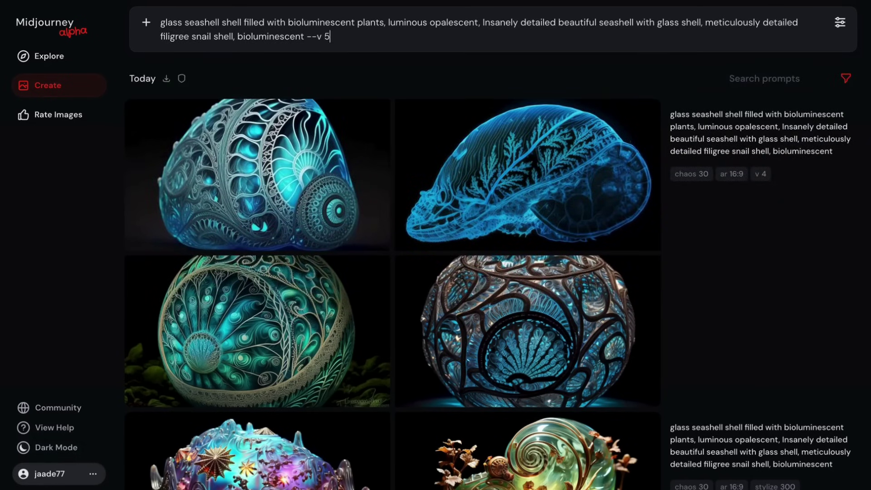
{"action": "key", "text": "Return"}
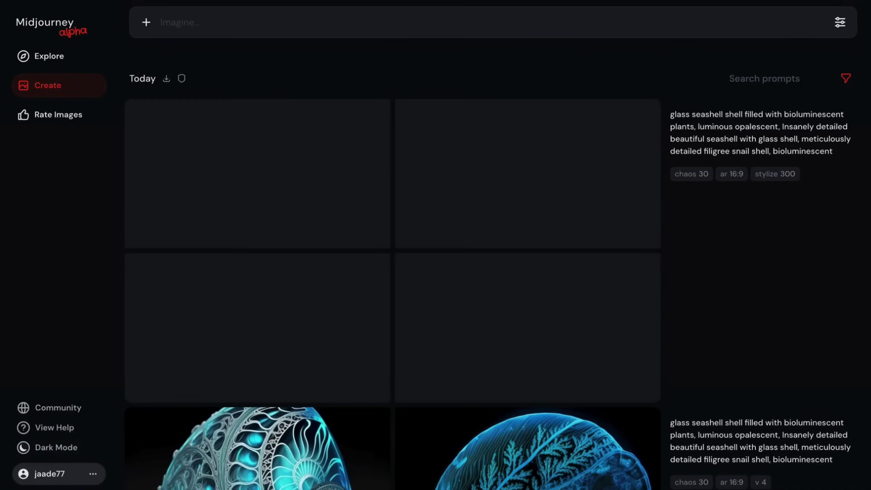
{"action": "mouse_move", "coordinate": [741, 213]}
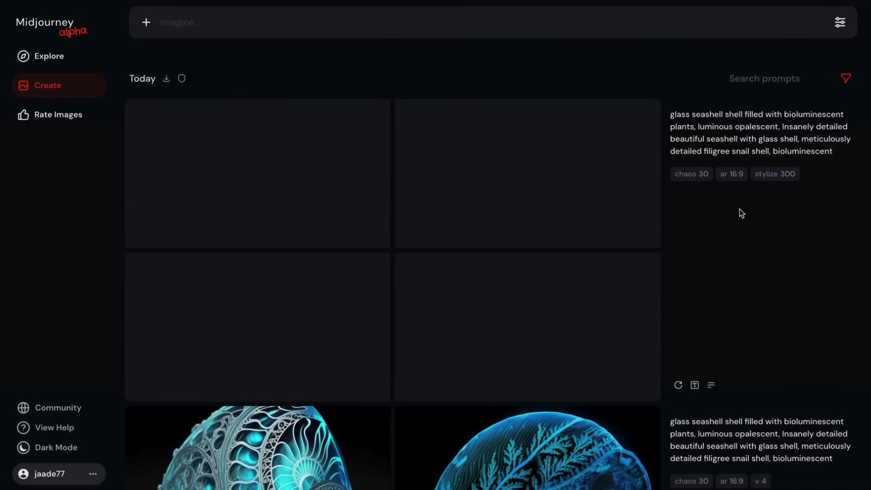
{"action": "scroll", "coordinate": [748, 234], "scroll_direction": "down", "scroll_amount": 1}
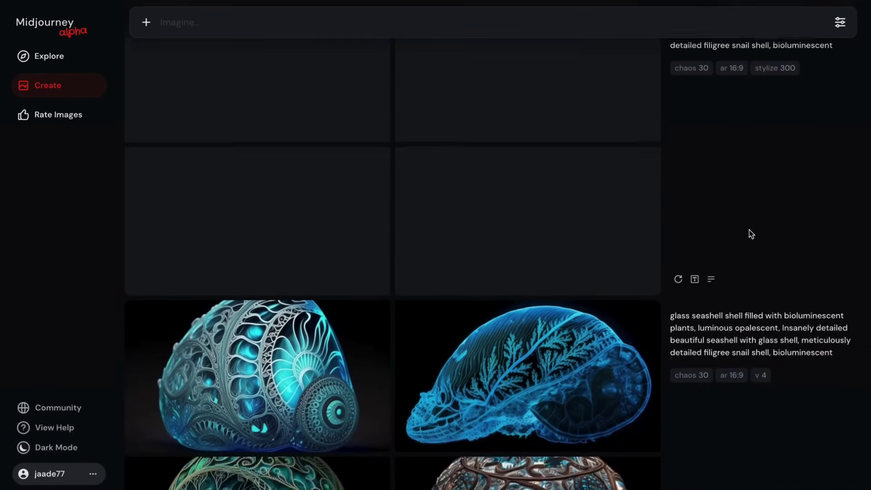
{"action": "scroll", "coordinate": [750, 233], "scroll_direction": "up", "scroll_amount": 1}
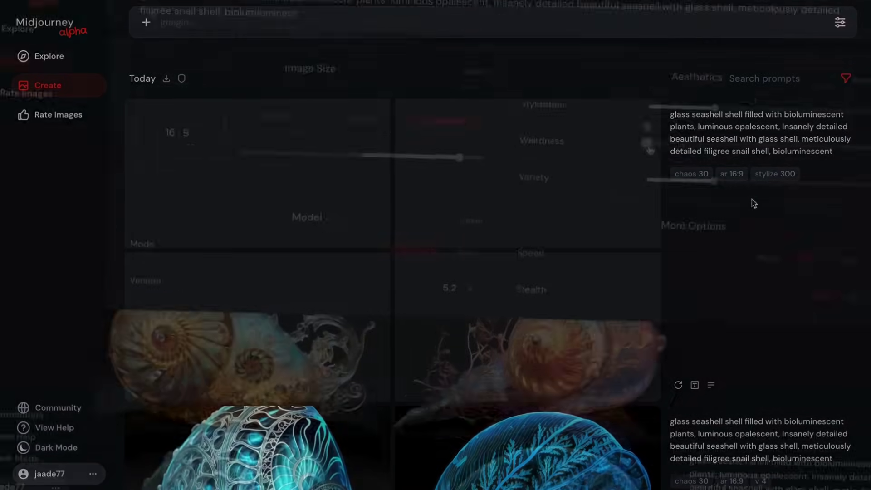
{"action": "left_click_drag", "start_coordinate": [736, 148], "coordinate": [615, 143]}
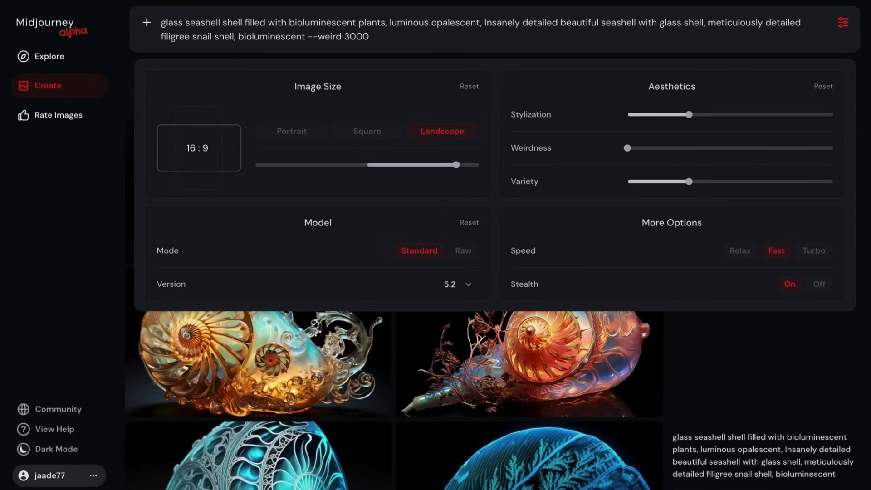
{"action": "key", "text": "Return"}
{"action": "left_click", "coordinate": [722, 345]}
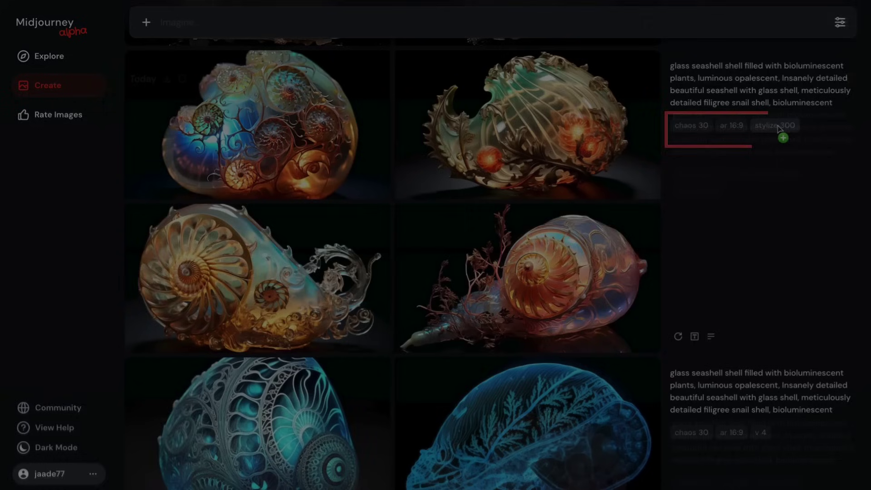
{"action": "left_click", "coordinate": [777, 127]}
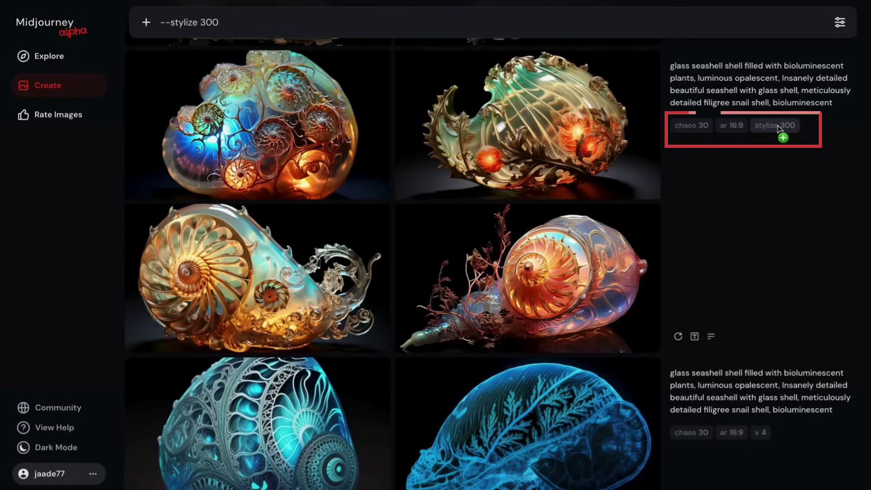
{"action": "left_click", "coordinate": [691, 125]}
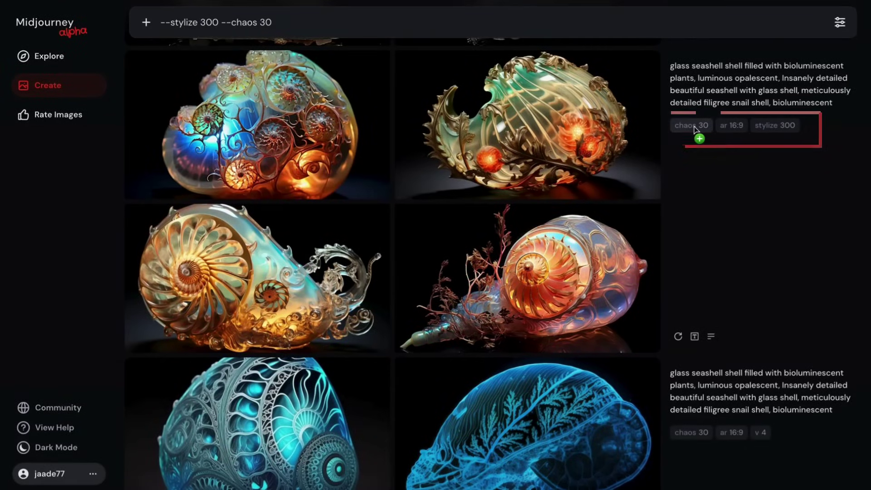
{"action": "left_click", "coordinate": [761, 433]}
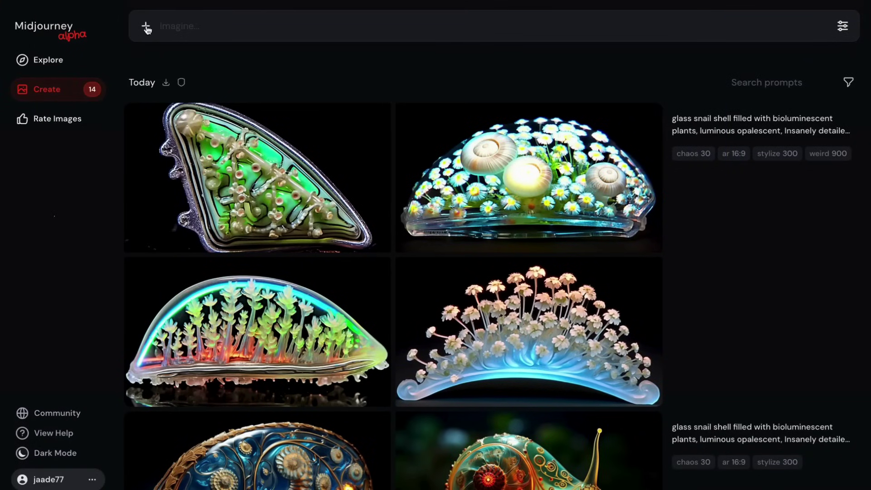
Attach the orange eye image from the picker and submit it with the prompt 'bioluminescent'
{"action": "left_click", "coordinate": [147, 27]}
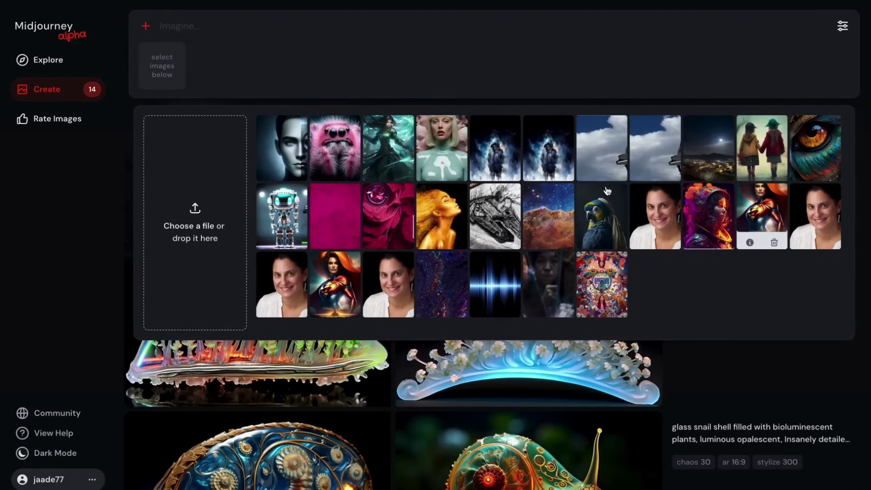
{"action": "left_click", "coordinate": [827, 143]}
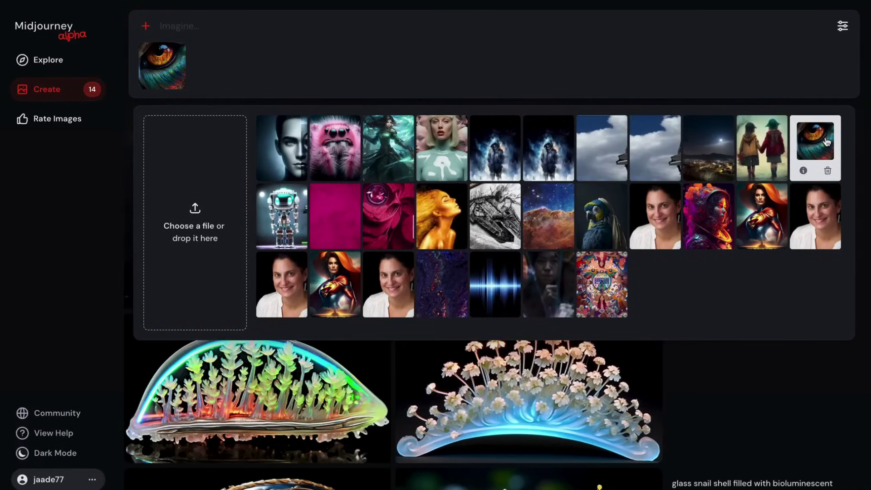
{"action": "left_click", "coordinate": [211, 25]}
{"action": "type", "text": "bioluminescent"}
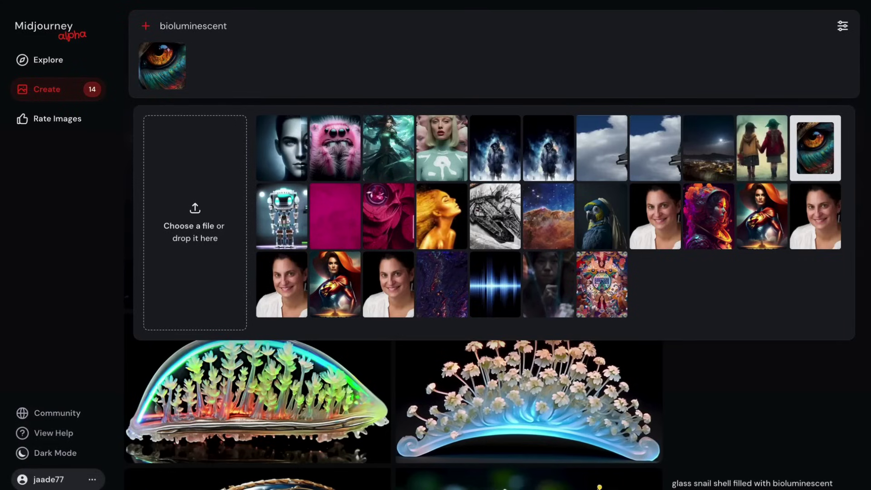
{"action": "key", "text": "Return"}
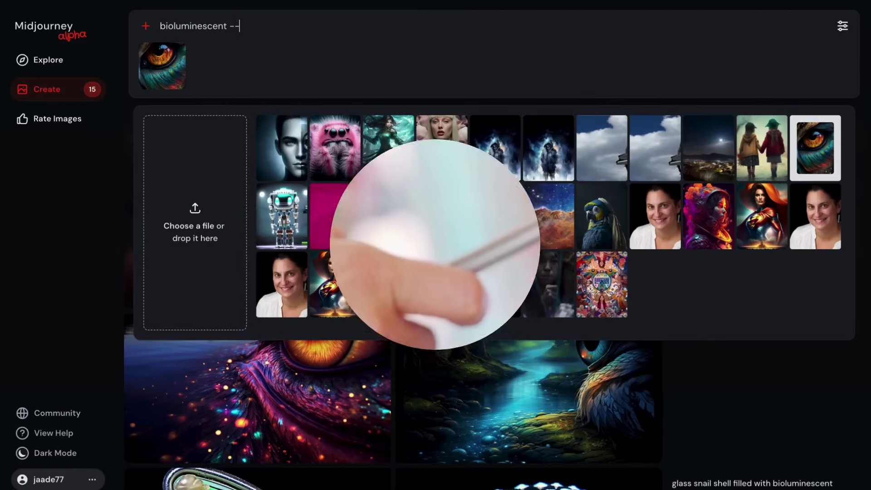
{"action": "type", "text": "iw 2"}
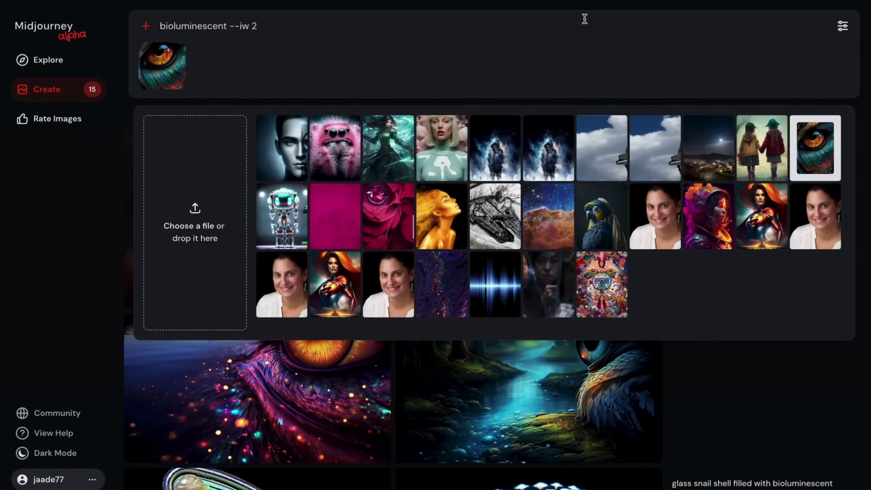
Submit the bioluminescent eye prompt with --iw 2, then browse its results in the large view
{"action": "key", "text": "Return"}
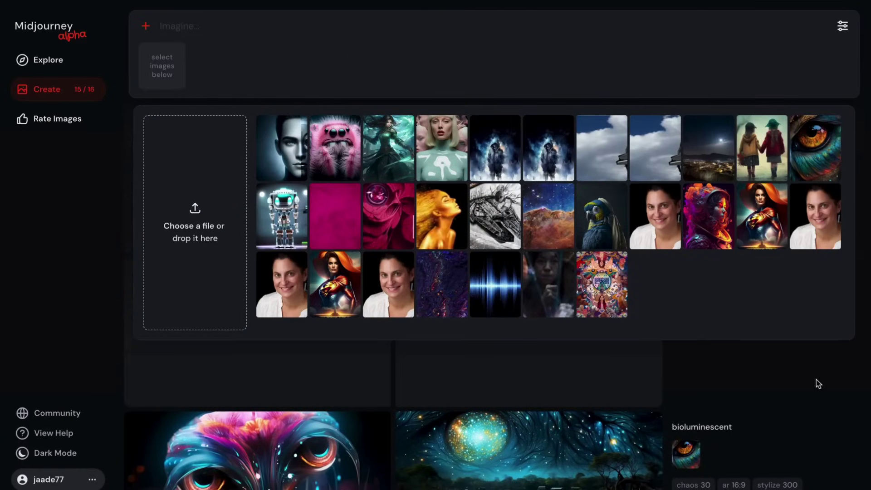
{"action": "left_click", "coordinate": [816, 384]}
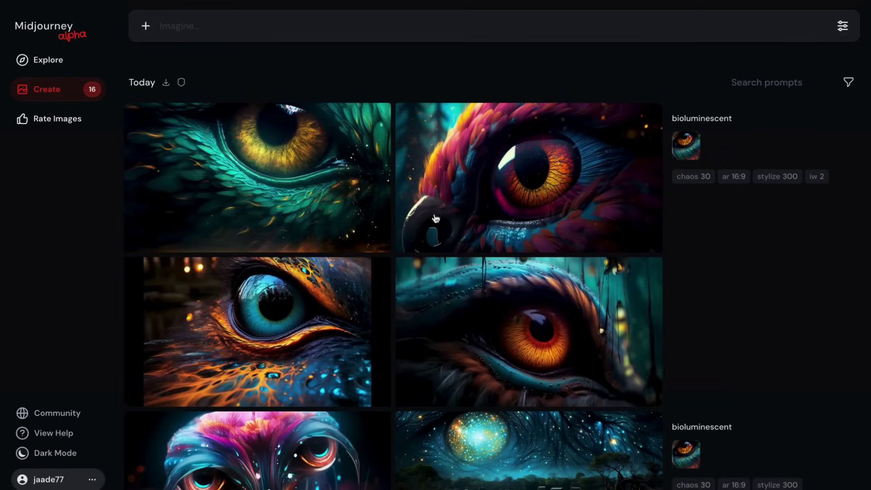
{"action": "left_click", "coordinate": [336, 167]}
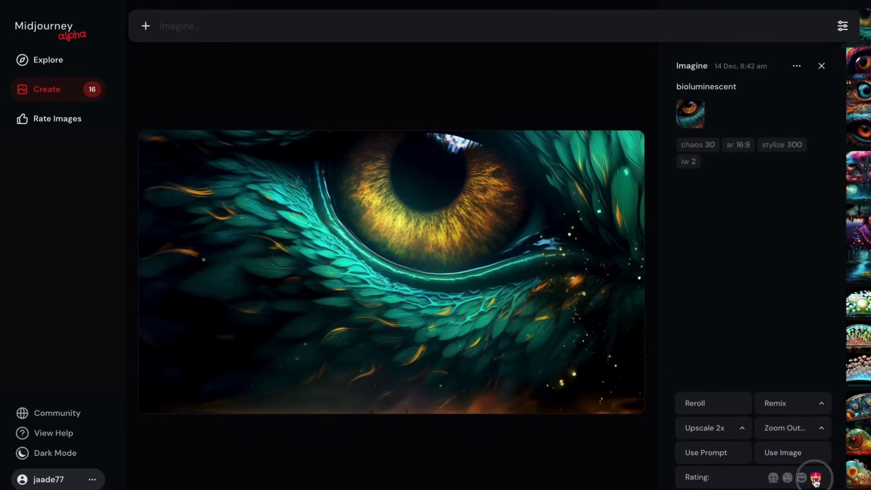
{"action": "key", "text": "Right"}
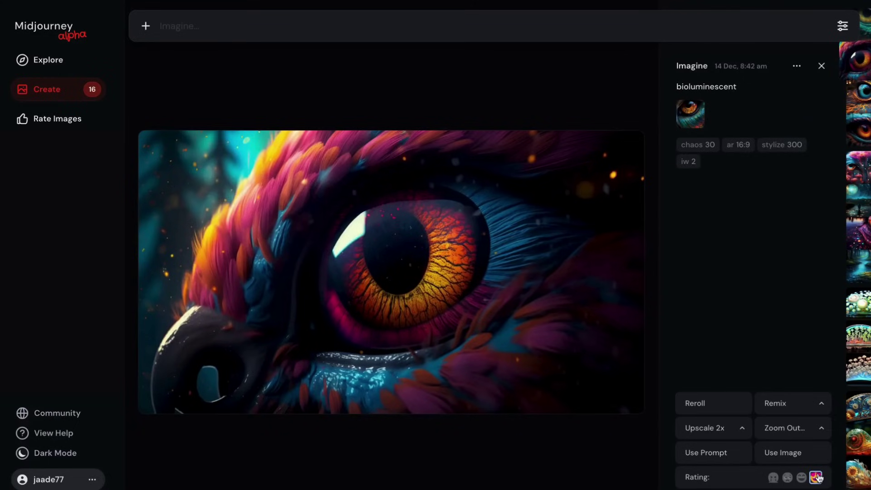
{"action": "key", "text": "Right"}
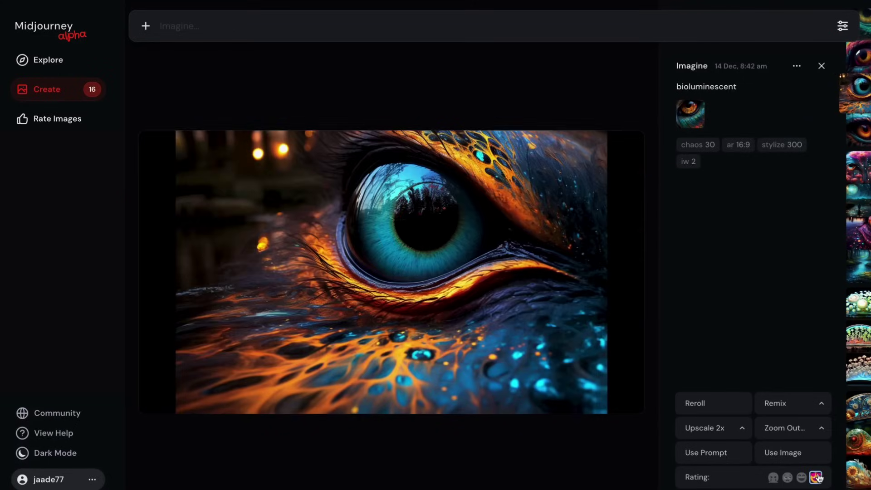
{"action": "key", "text": "Right"}
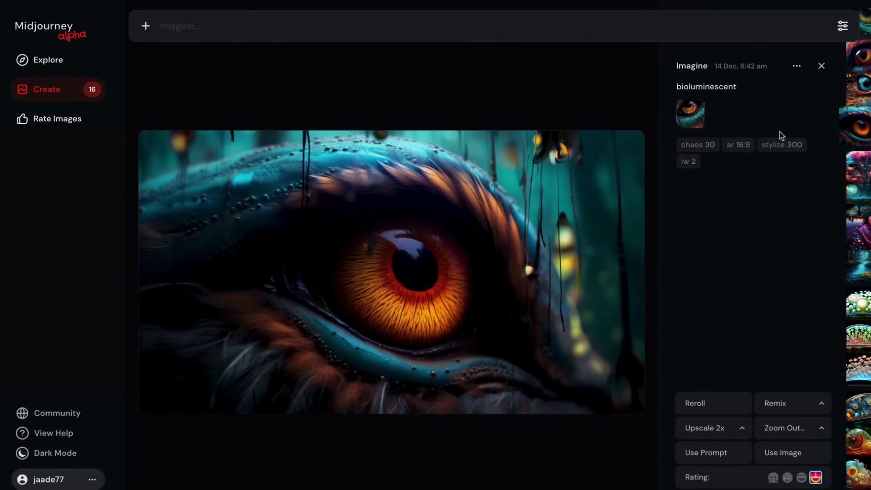
Add the hooded-figure and astronaut-woman images to the cyborg face and start the three-image blend
{"action": "left_click", "coordinate": [821, 66]}
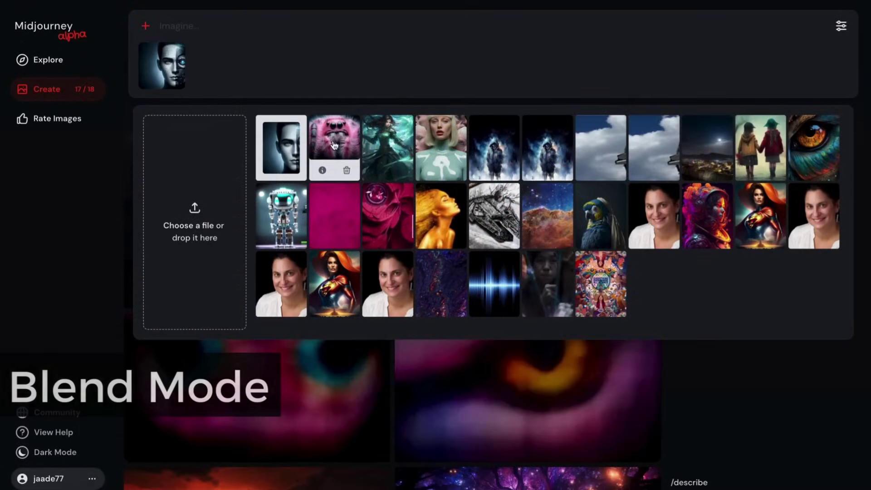
{"action": "left_click", "coordinate": [548, 140]}
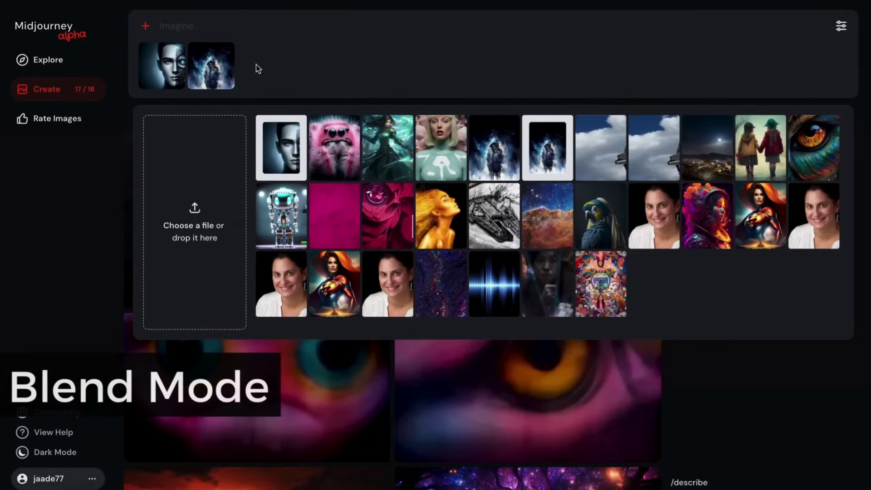
{"action": "mouse_move", "coordinate": [760, 204]}
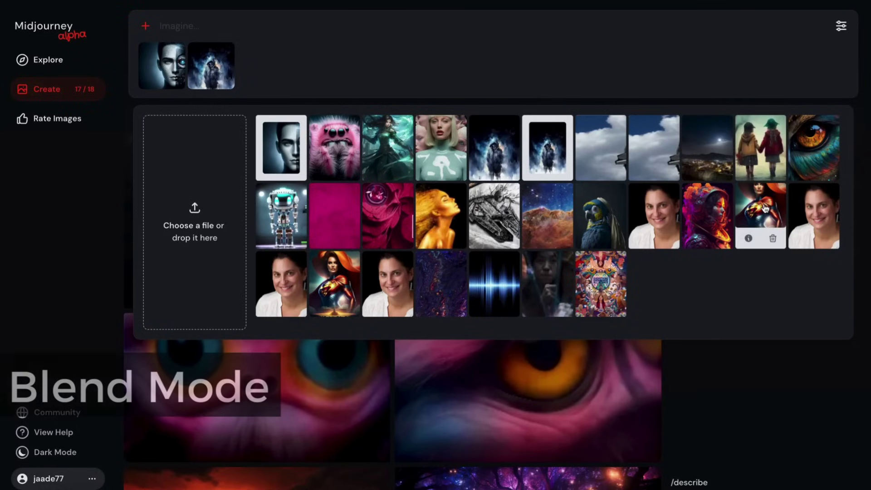
{"action": "left_click", "coordinate": [707, 215]}
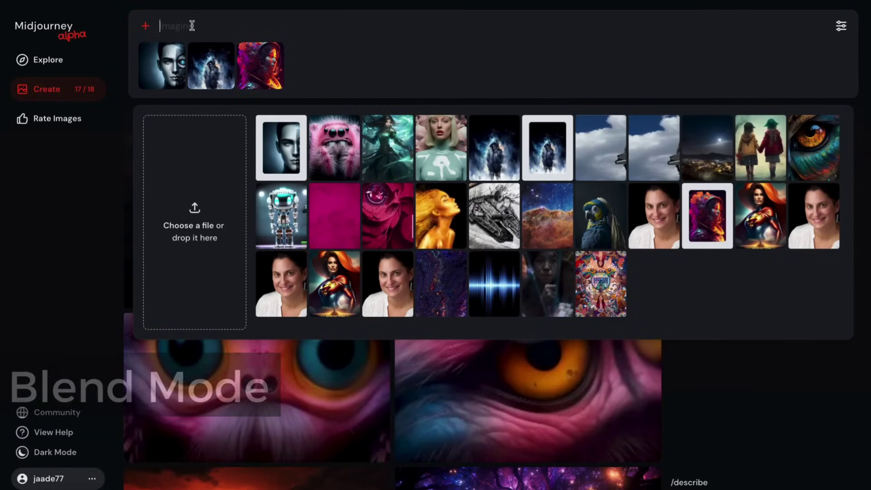
{"action": "key", "text": "Return"}
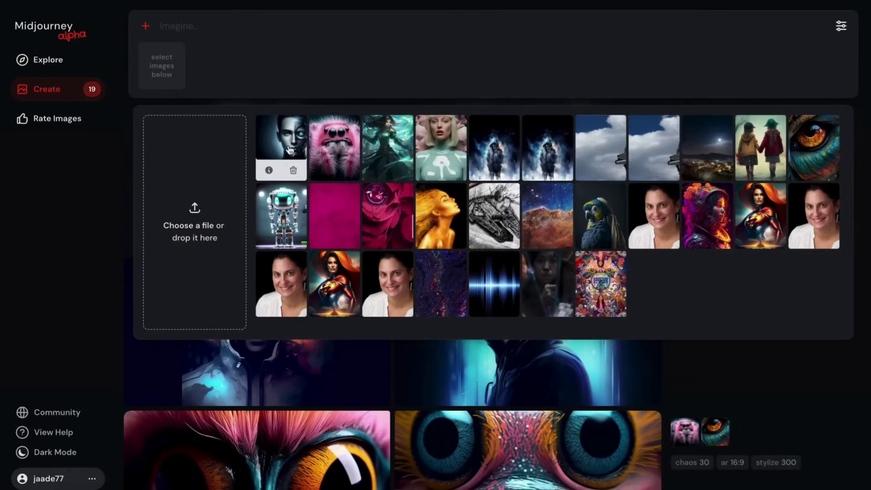
Select nine past images — cyborg face, pink creature, green-haired woman, white-skinned woman, hooded figure, night town, walking kids, orange eye, astronaut woman — for a blend
{"action": "left_click", "coordinate": [288, 150]}
{"action": "left_click", "coordinate": [334, 147]}
{"action": "left_click", "coordinate": [387, 147]}
{"action": "left_click", "coordinate": [441, 146]}
{"action": "left_click", "coordinate": [494, 147]}
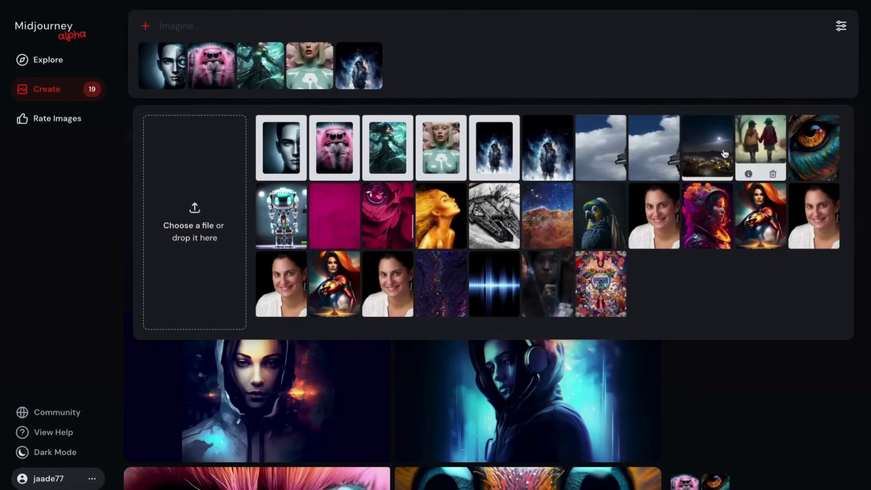
{"action": "left_click", "coordinate": [707, 146]}
{"action": "left_click", "coordinate": [759, 152]}
{"action": "left_click", "coordinate": [814, 148]}
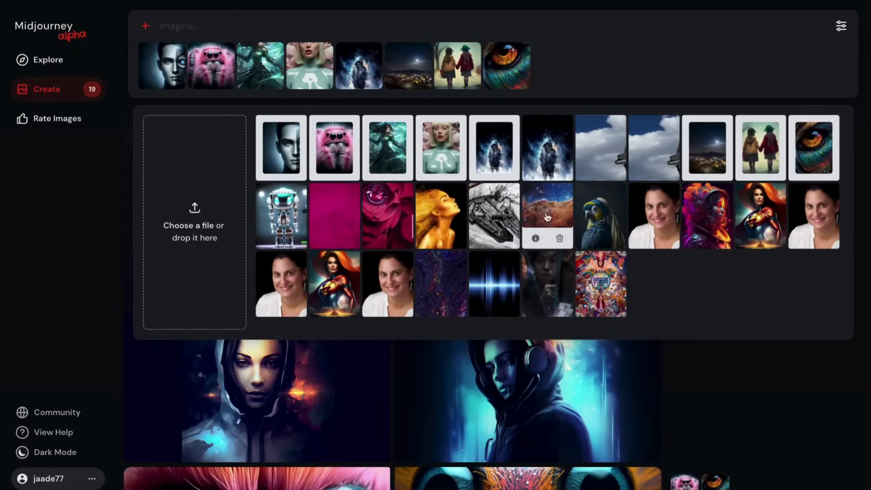
{"action": "left_click", "coordinate": [709, 228]}
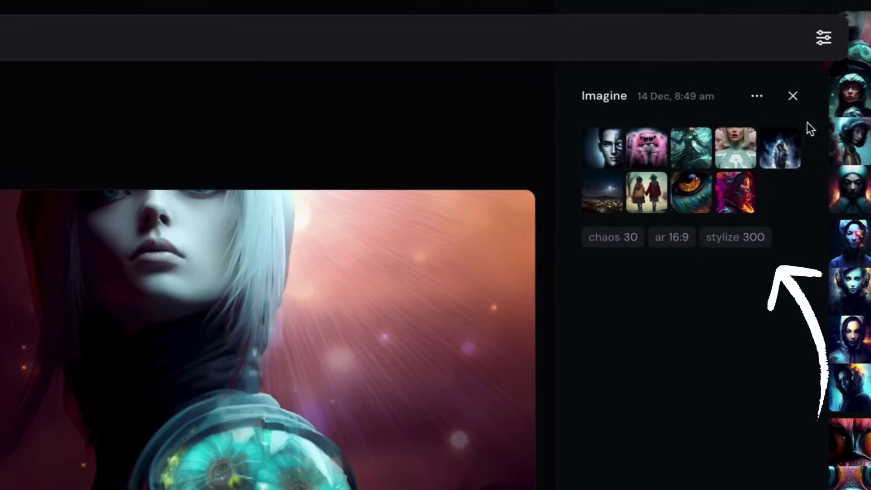
Step through the blended result images with the arrow keys to compare them with their sources
{"action": "key", "text": "Up"}
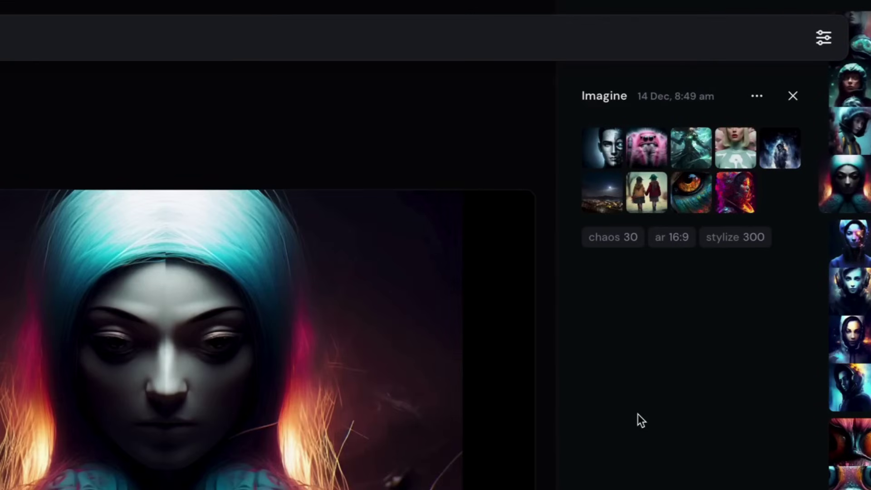
{"action": "key", "text": "Down"}
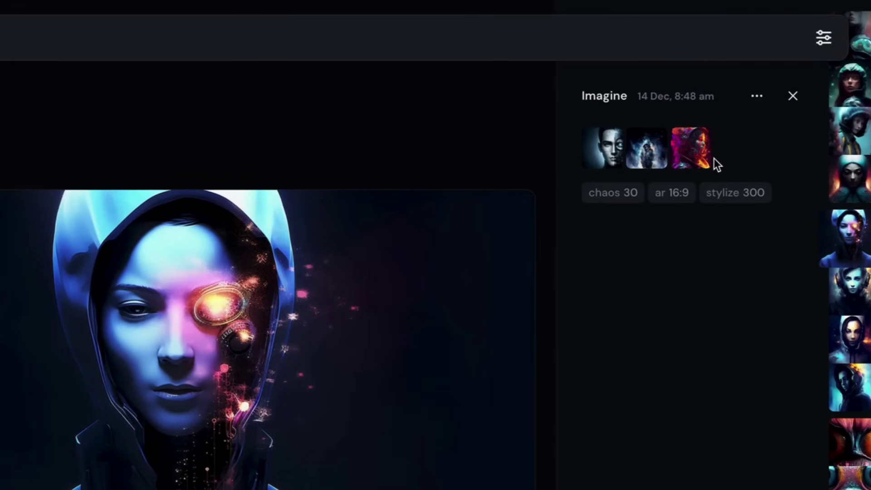
{"action": "key", "text": "Down"}
{"action": "key", "text": "Down"}
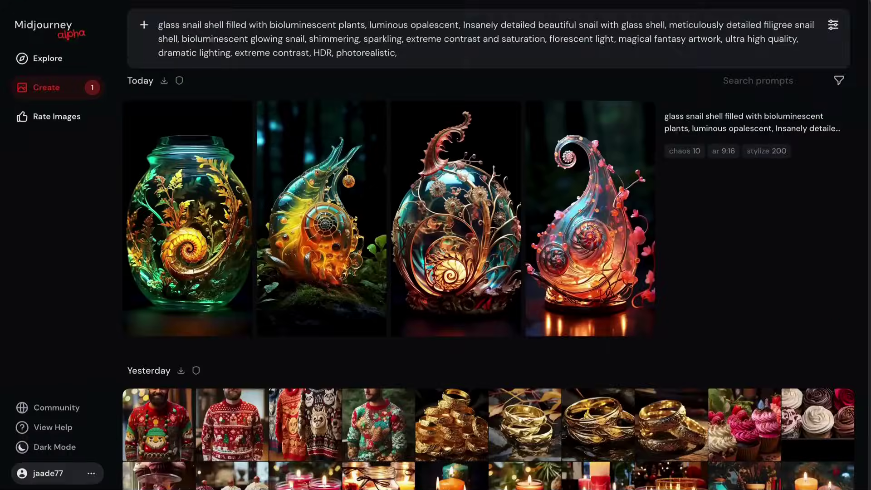
{"action": "type", "text": "starry galactic nightsky backgrou"}
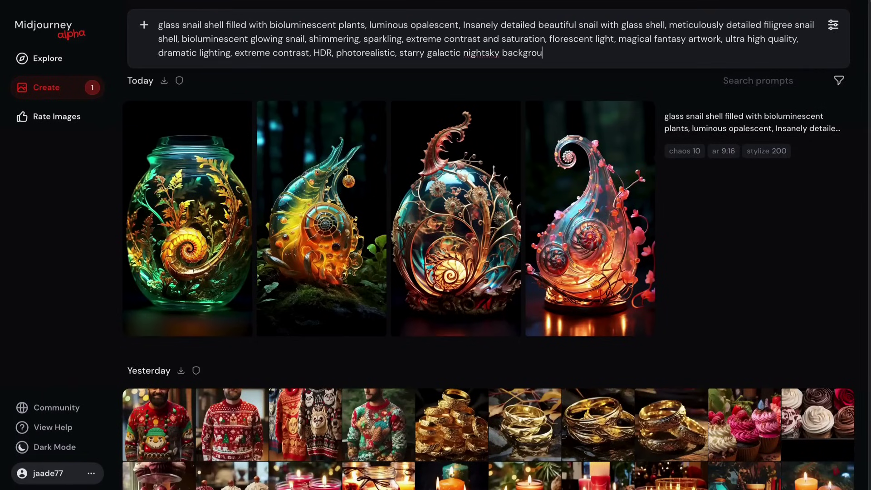
Submit the starry-nightsky glass snail shell prompt for generation
{"action": "key", "text": "Return"}
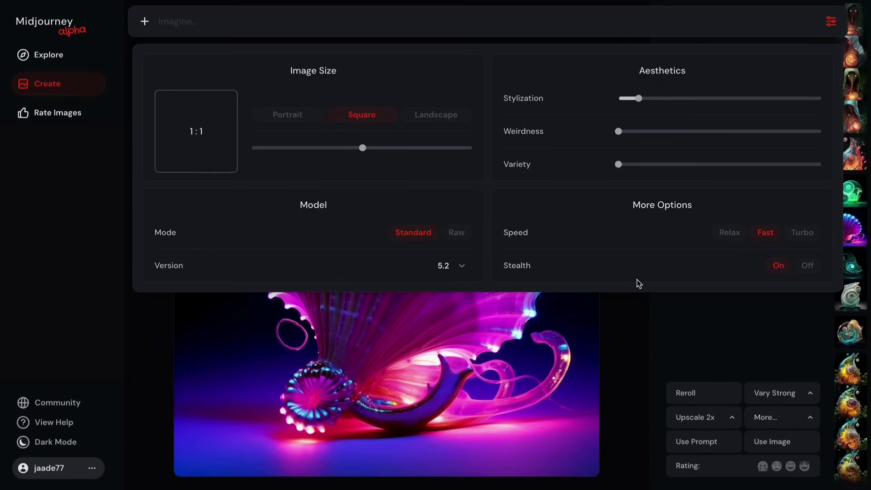
Try stylization and image size sliders, reset both, then set image size to Landscape 4:3
{"action": "left_click_drag", "start_coordinate": [638, 99], "coordinate": [627, 106]}
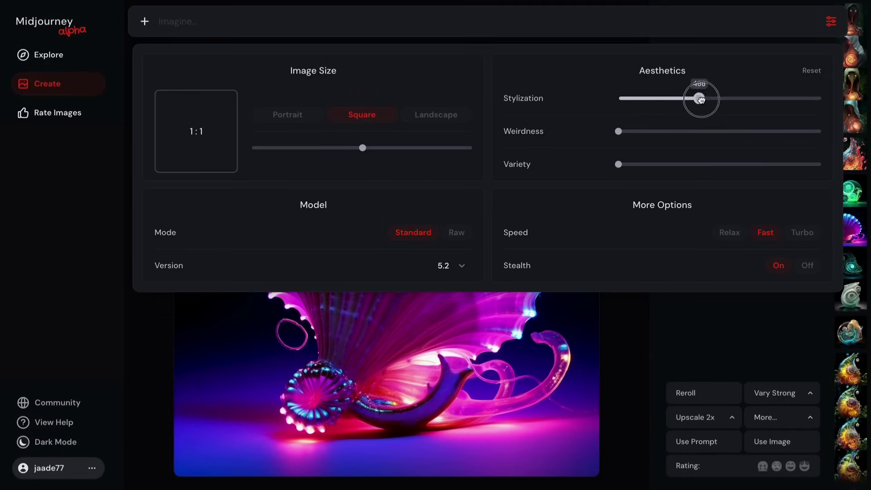
{"action": "left_click_drag", "start_coordinate": [363, 149], "coordinate": [318, 149]}
{"action": "left_click", "coordinate": [810, 71]}
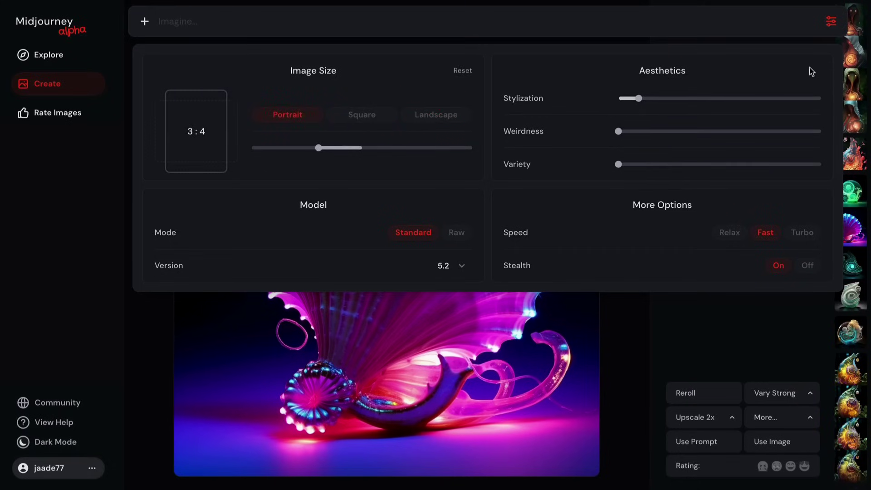
{"action": "left_click", "coordinate": [460, 72]}
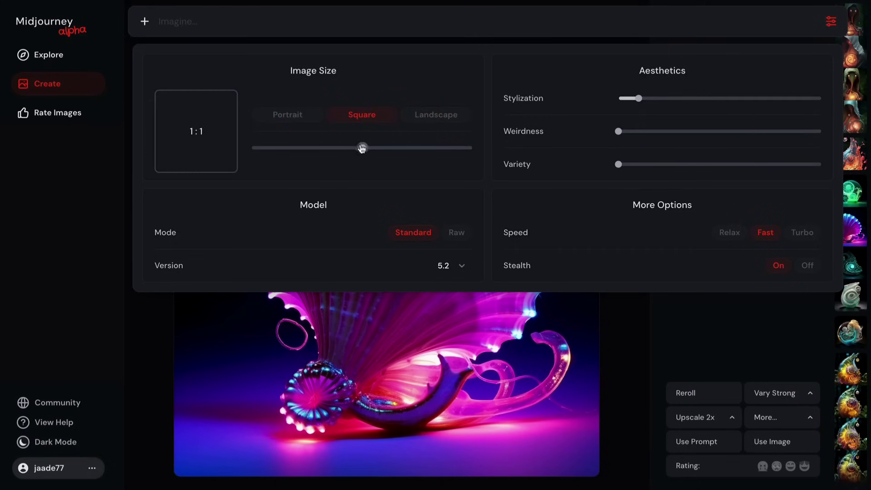
{"action": "left_click_drag", "start_coordinate": [363, 150], "coordinate": [423, 147]}
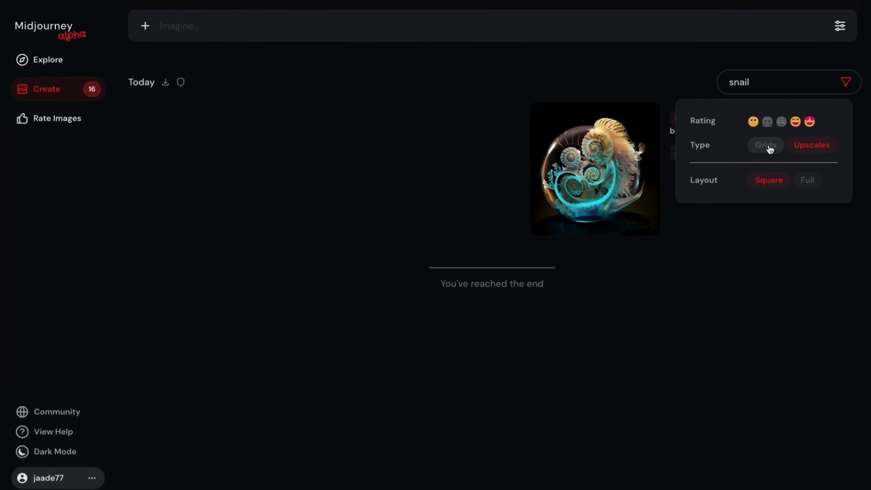
Include grid results in the snail search and adjust the rating emoji filters
{"action": "left_click", "coordinate": [768, 147]}
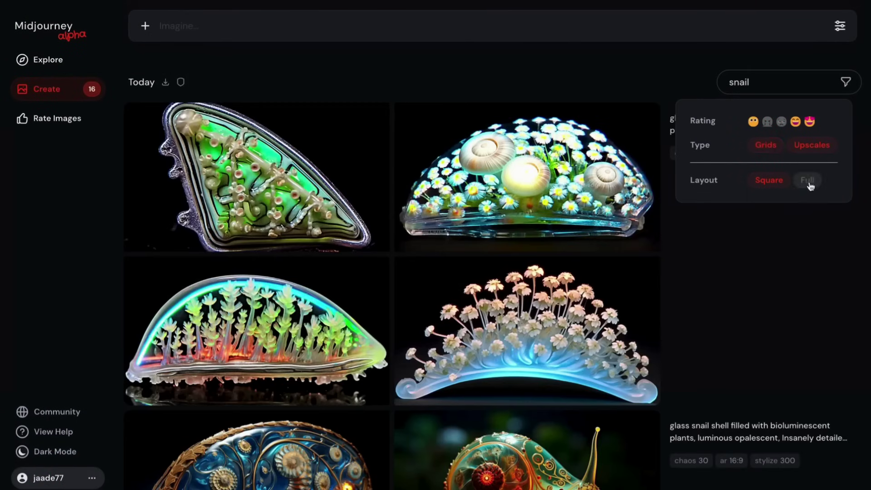
{"action": "left_click", "coordinate": [753, 122]}
{"action": "left_click", "coordinate": [794, 122]}
{"action": "left_click", "coordinate": [793, 83]}
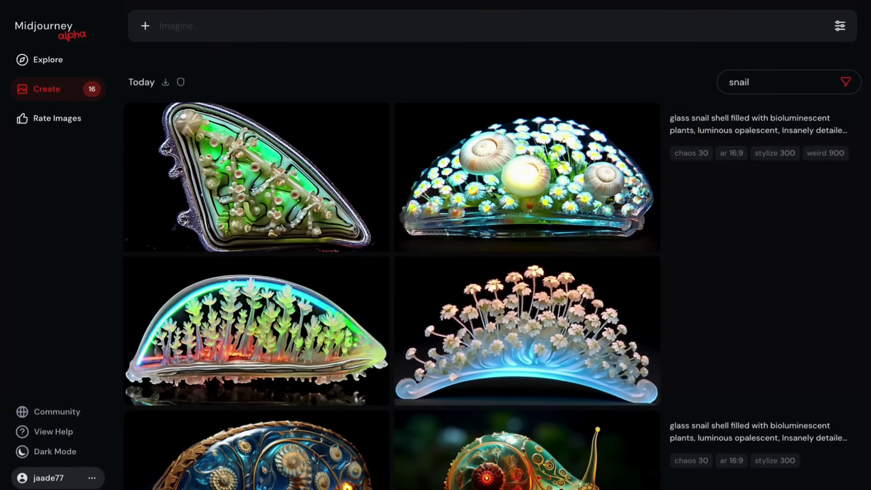
{"action": "left_click", "coordinate": [847, 84]}
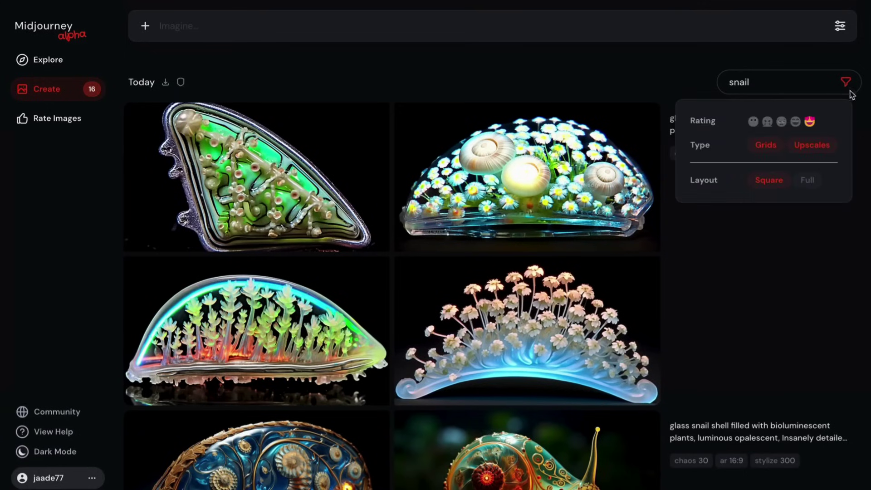
{"action": "left_click", "coordinate": [809, 123]}
Toggle the Grids and Upscales type filters so both show, leaving the fourth rating off
{"action": "left_click", "coordinate": [795, 147]}
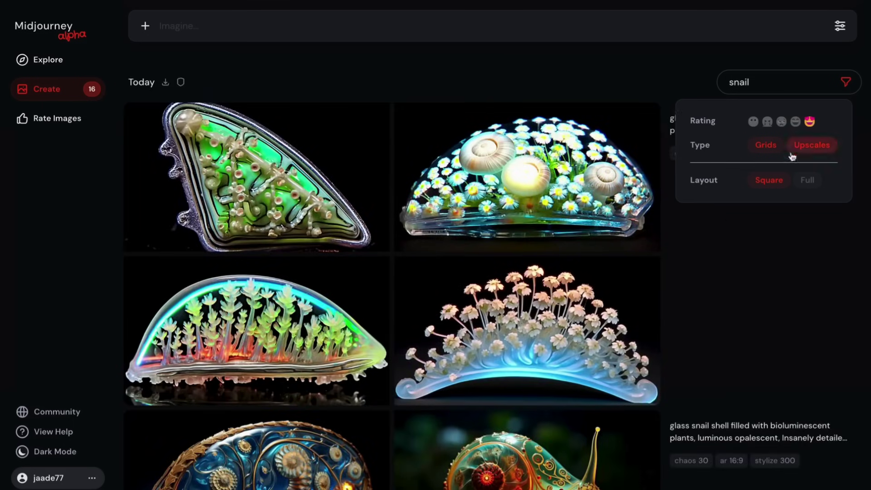
{"action": "left_click", "coordinate": [775, 147]}
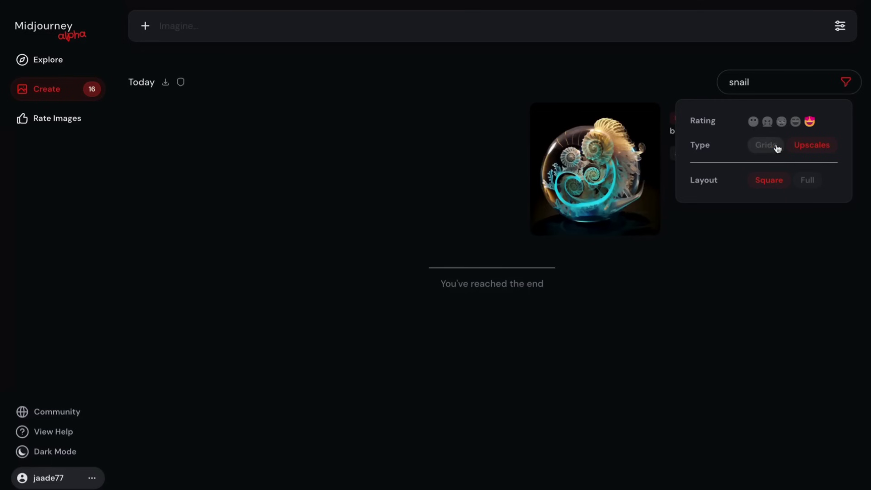
{"action": "left_click", "coordinate": [776, 148]}
{"action": "left_click", "coordinate": [795, 122]}
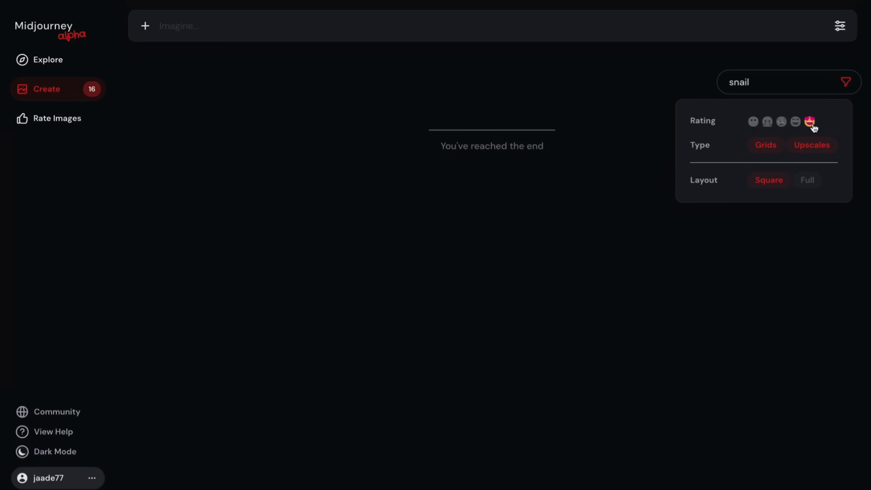
{"action": "left_click", "coordinate": [795, 124]}
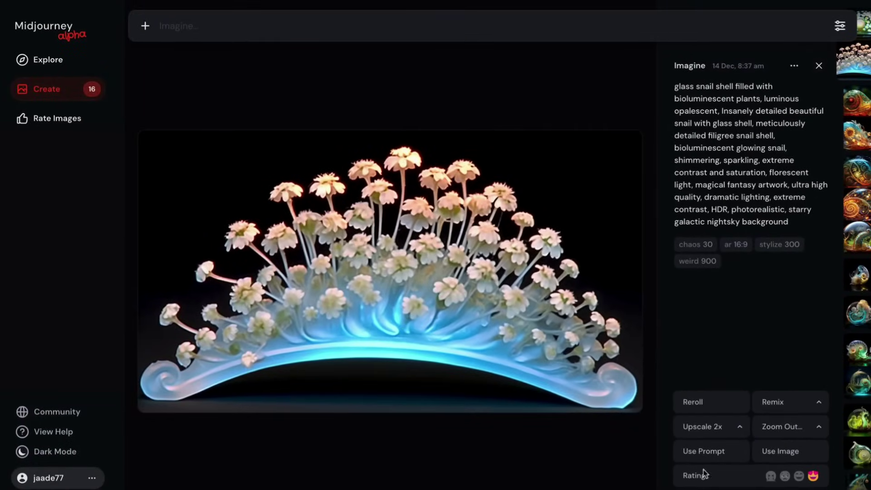
Check the Upscale 2x options, close the detail view, then view and close the orange glass snail image
{"action": "left_click", "coordinate": [740, 427]}
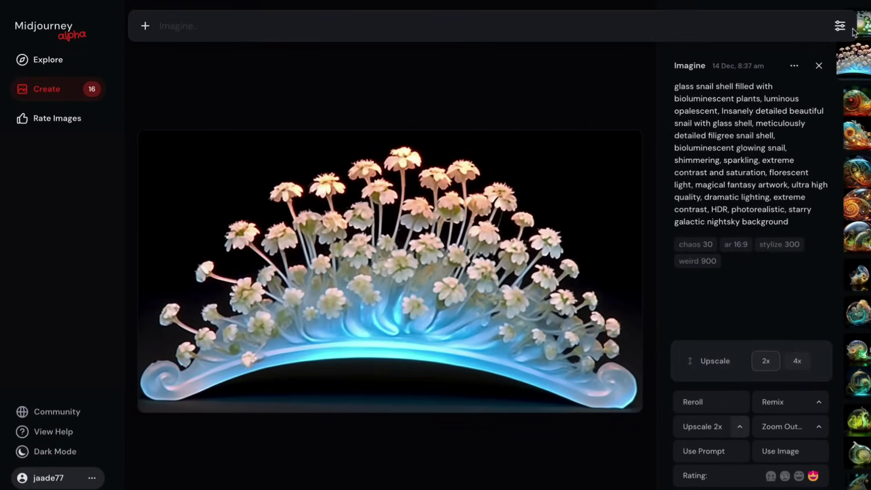
{"action": "left_click", "coordinate": [819, 66]}
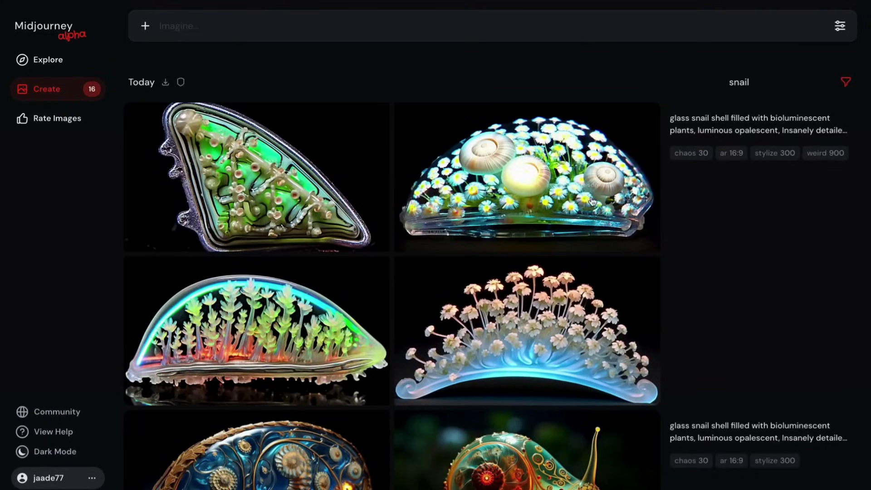
{"action": "scroll", "coordinate": [543, 351], "scroll_direction": "down", "scroll_amount": 2}
{"action": "scroll", "coordinate": [544, 350], "scroll_direction": "down", "scroll_amount": 3}
{"action": "left_click", "coordinate": [544, 177]}
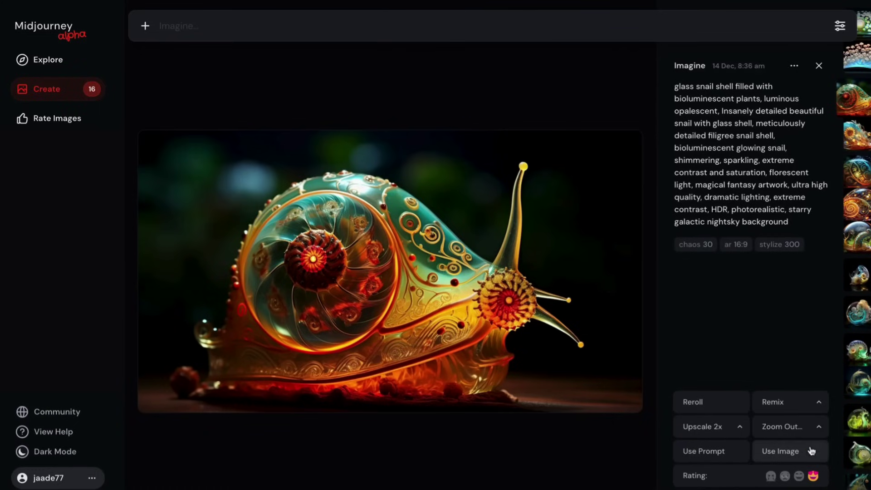
{"action": "left_click", "coordinate": [819, 68]}
{"action": "scroll", "coordinate": [774, 256], "scroll_direction": "up", "scroll_amount": 5}
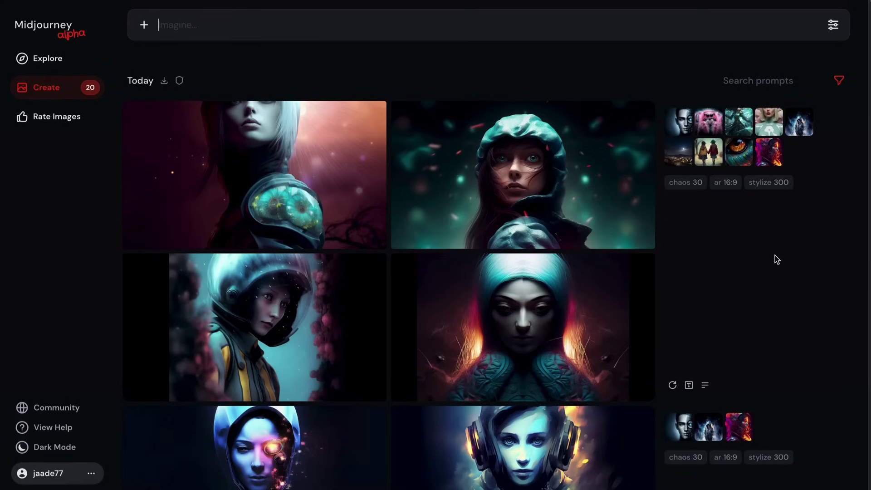
View the first blended portrait in detail and arrow through following results to the creature-eye close-ups
{"action": "left_click", "coordinate": [282, 133]}
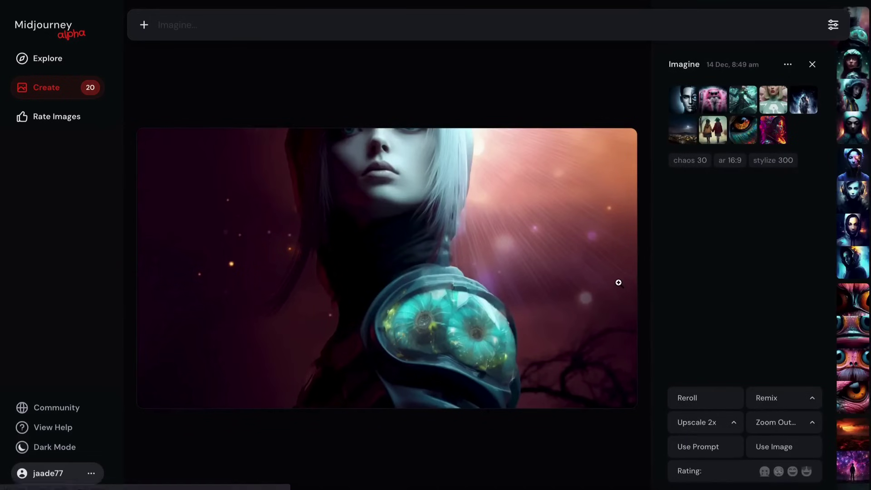
{"action": "key", "text": "Right"}
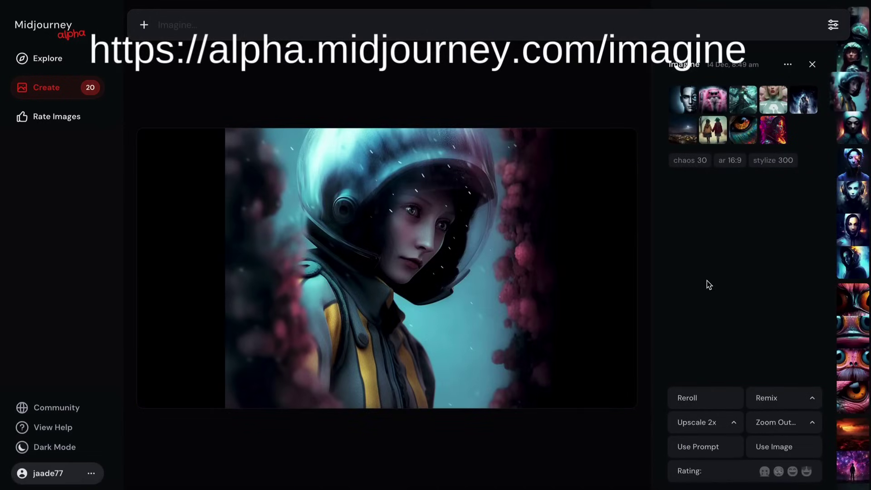
{"action": "key", "text": "Down"}
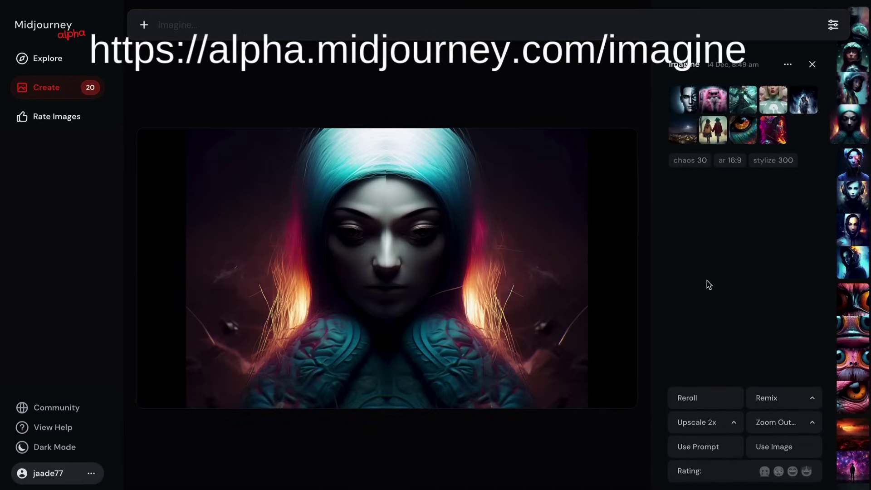
{"action": "key", "text": "Up"}
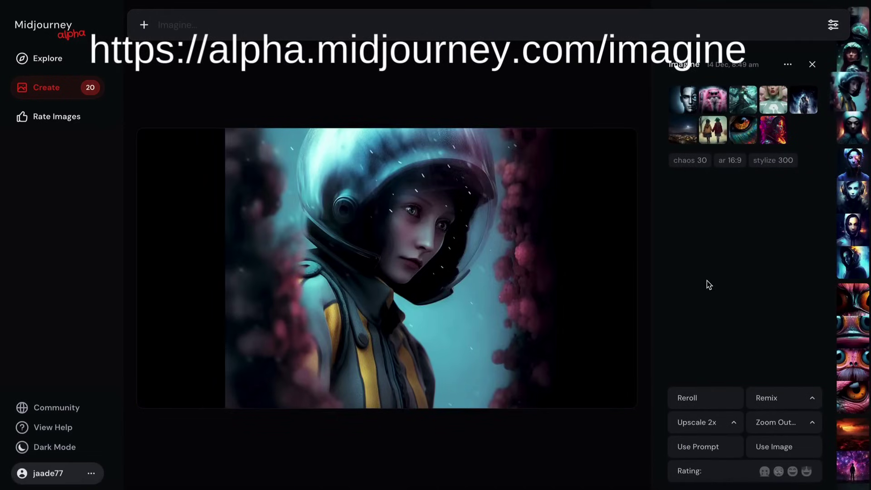
{"action": "key", "text": "Down"}
{"action": "key", "text": "Down"}
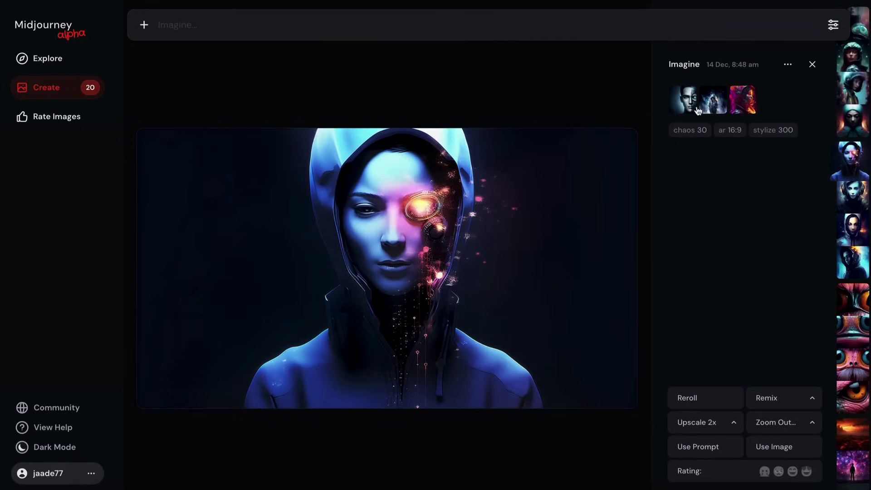
{"action": "key", "text": "Down"}
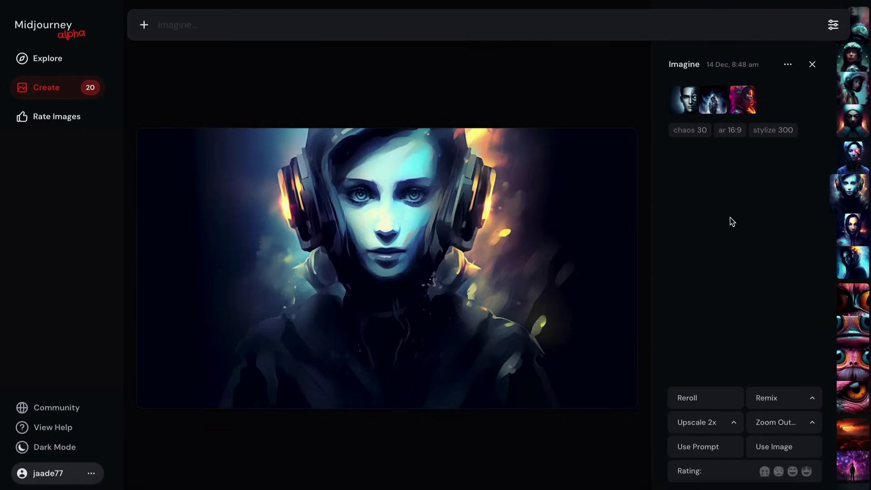
{"action": "key", "text": "Down"}
{"action": "key", "text": "Down"}
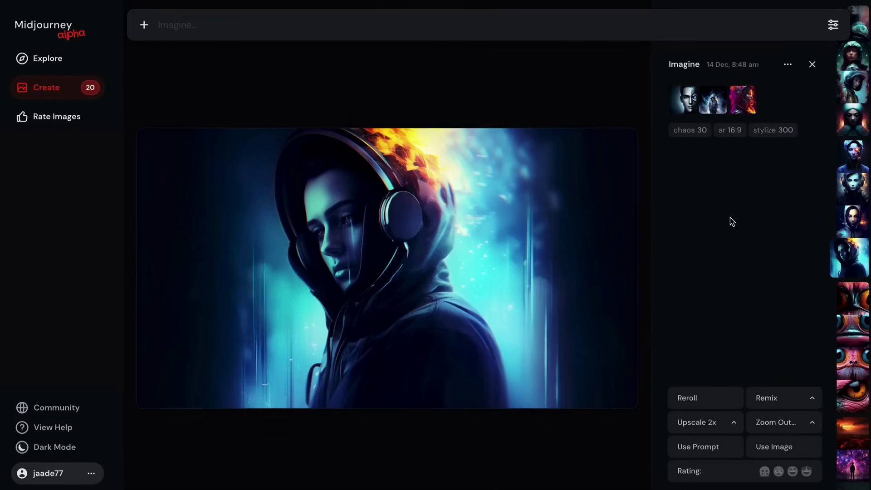
{"action": "key", "text": "Down"}
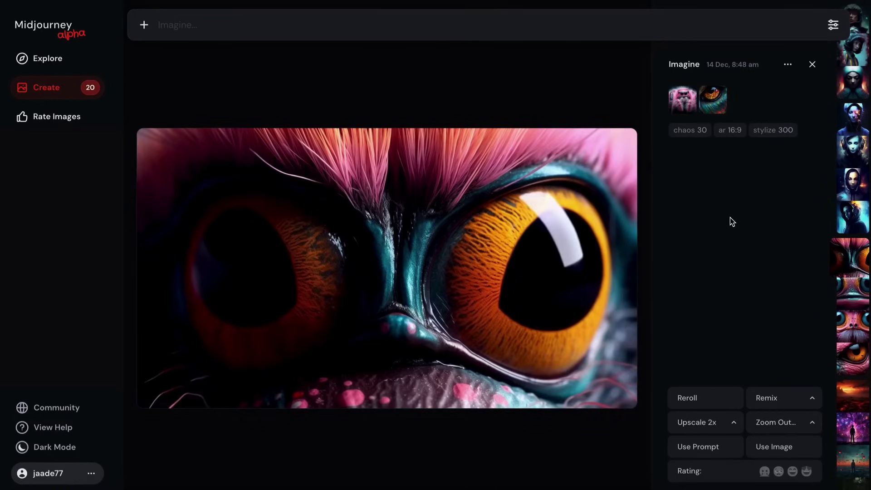
{"action": "key", "text": "Down"}
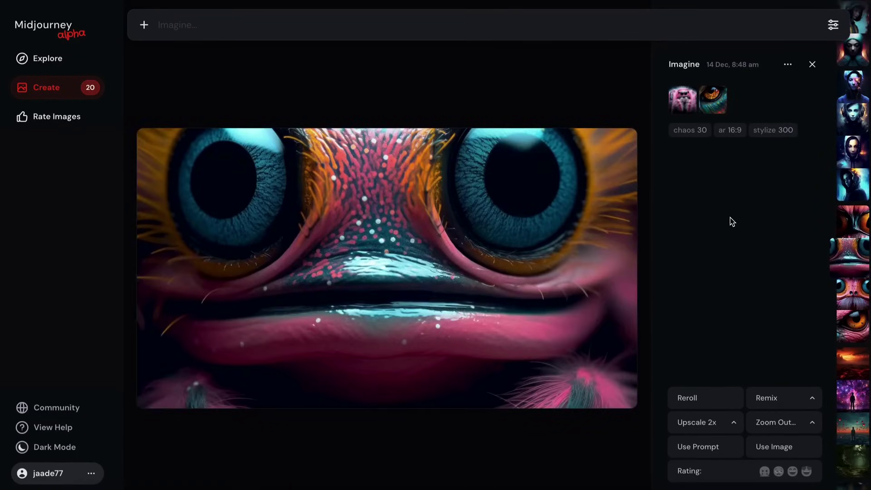
{"action": "key", "text": "Down"}
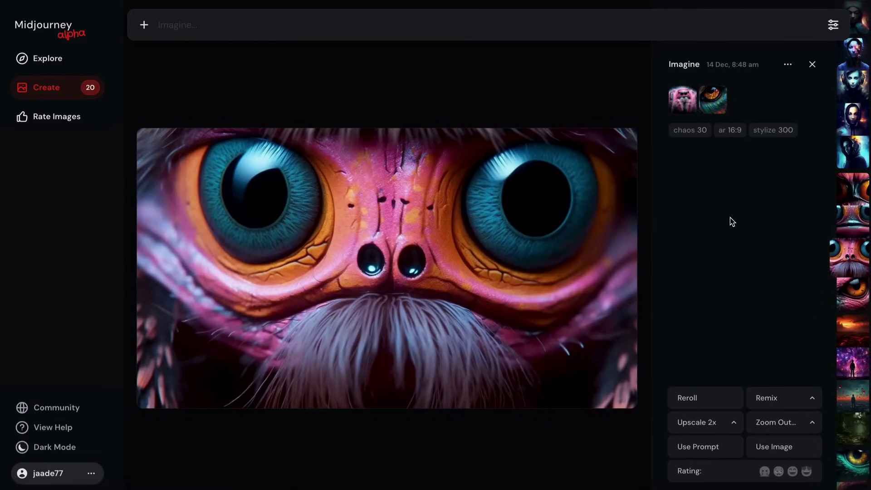
{"action": "key", "text": "Down"}
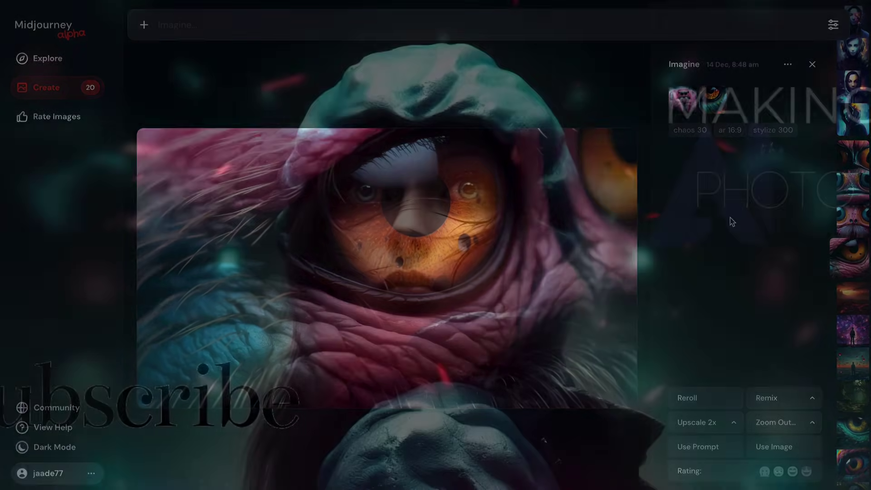